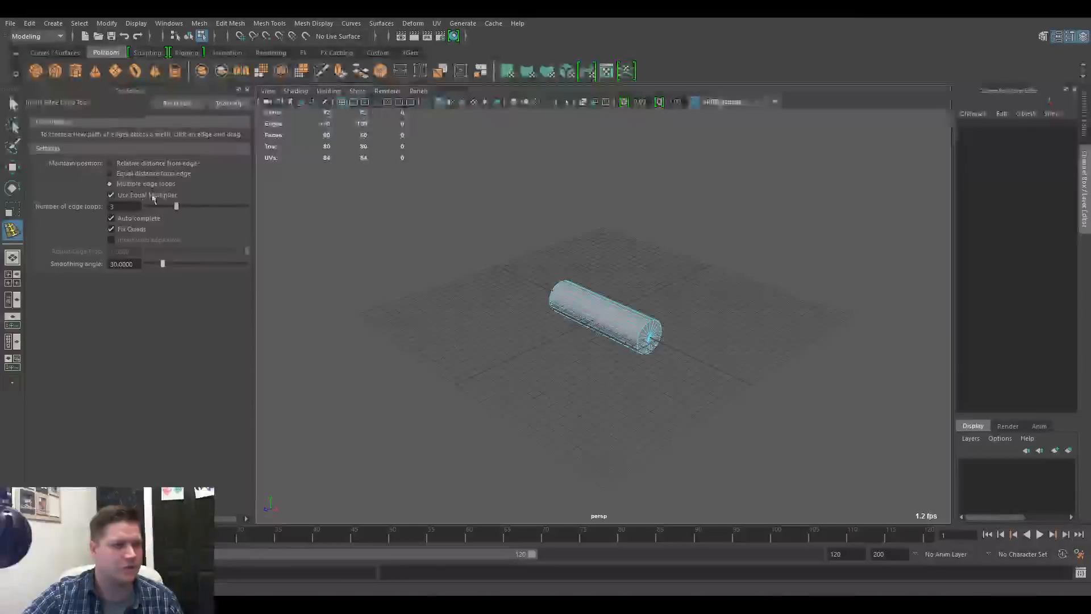
Insert seven evenly spaced edge loops along the cylinder's length and select the whole cylinder in object mode
{"action": "type", "text": "7"}
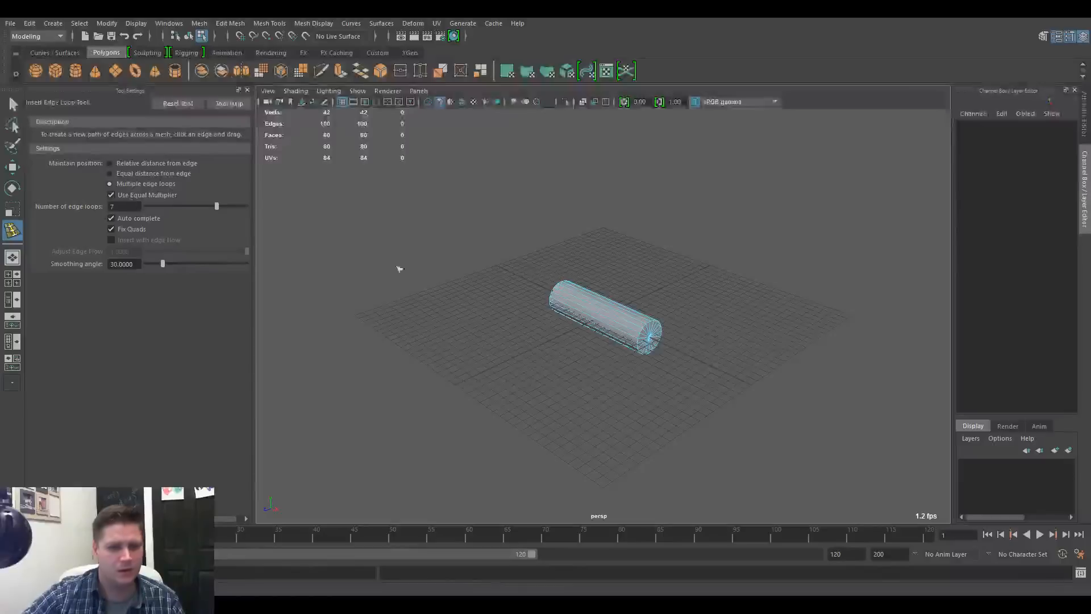
{"action": "left_click", "coordinate": [623, 316]}
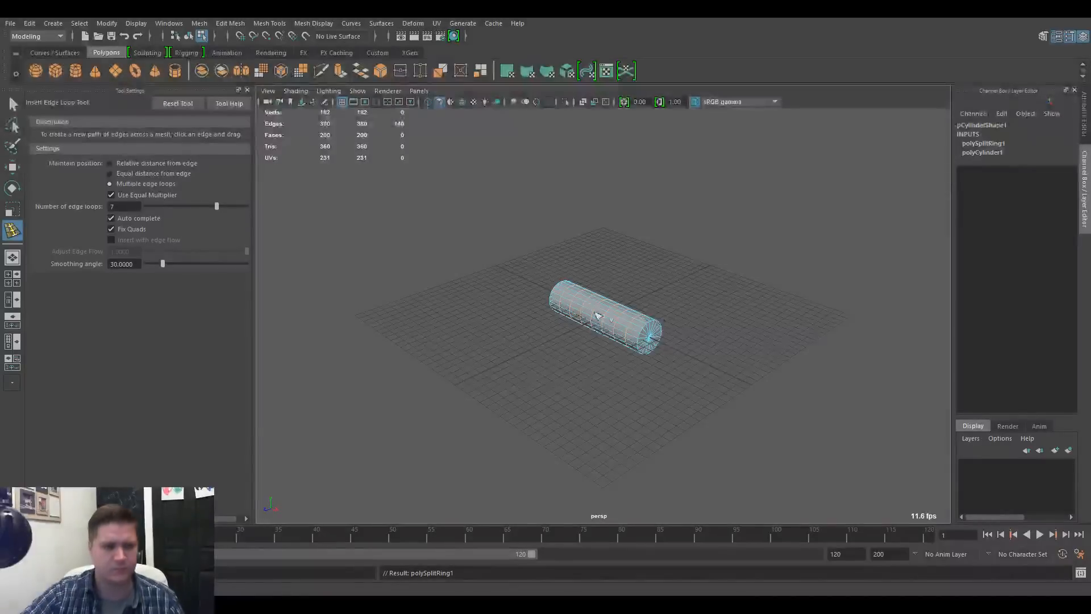
{"action": "key", "text": "q"}
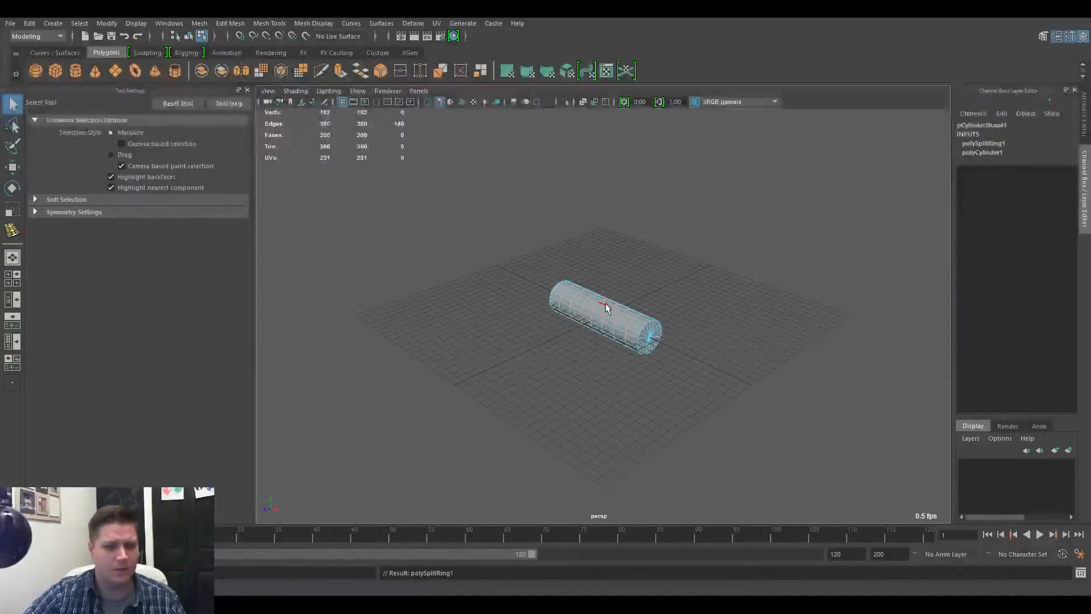
{"action": "key", "text": "F8"}
{"action": "left_click", "coordinate": [611, 319]}
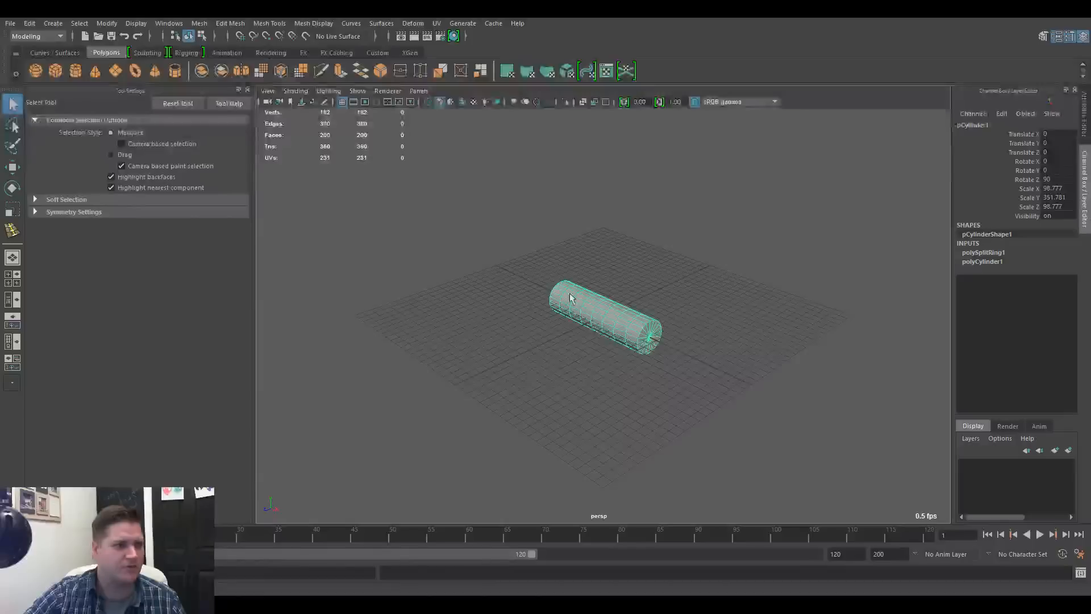
With the rigging Joint tool, create a three-joint chain along the cylinder's centreline in the top view, with joints at one end, middle and other end
{"action": "key", "text": "F3"}
{"action": "left_click", "coordinate": [214, 26]}
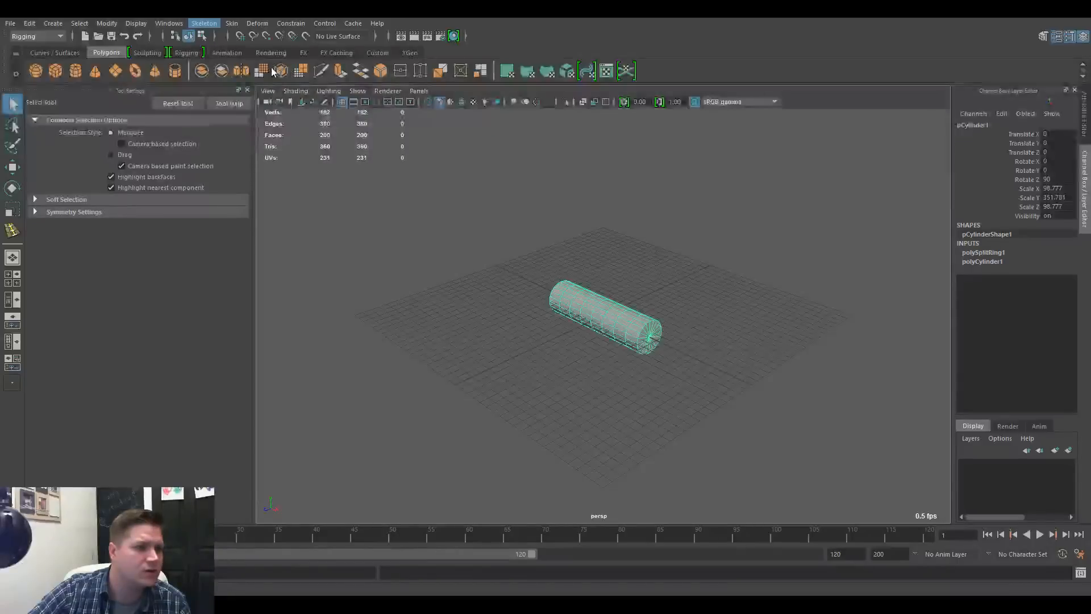
{"action": "left_click", "coordinate": [264, 53]}
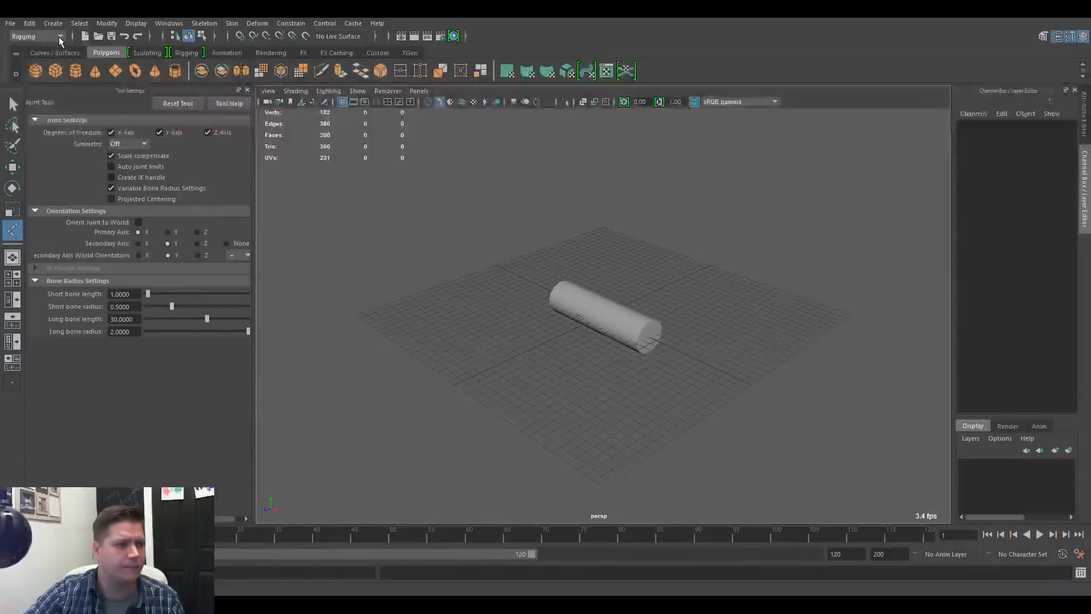
{"action": "key", "text": "space"}
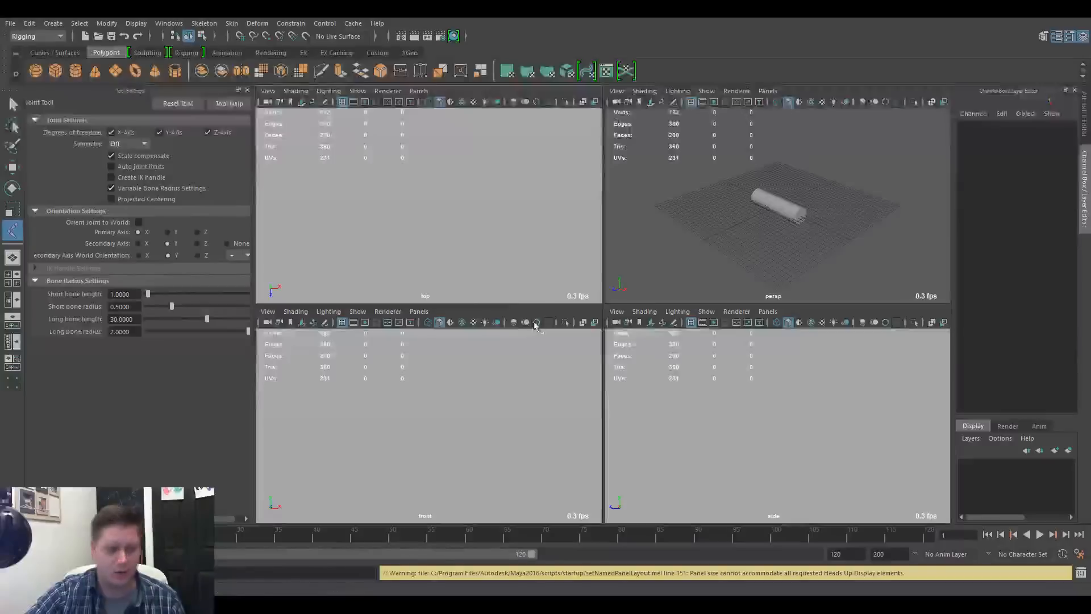
{"action": "left_click", "coordinate": [272, 205]}
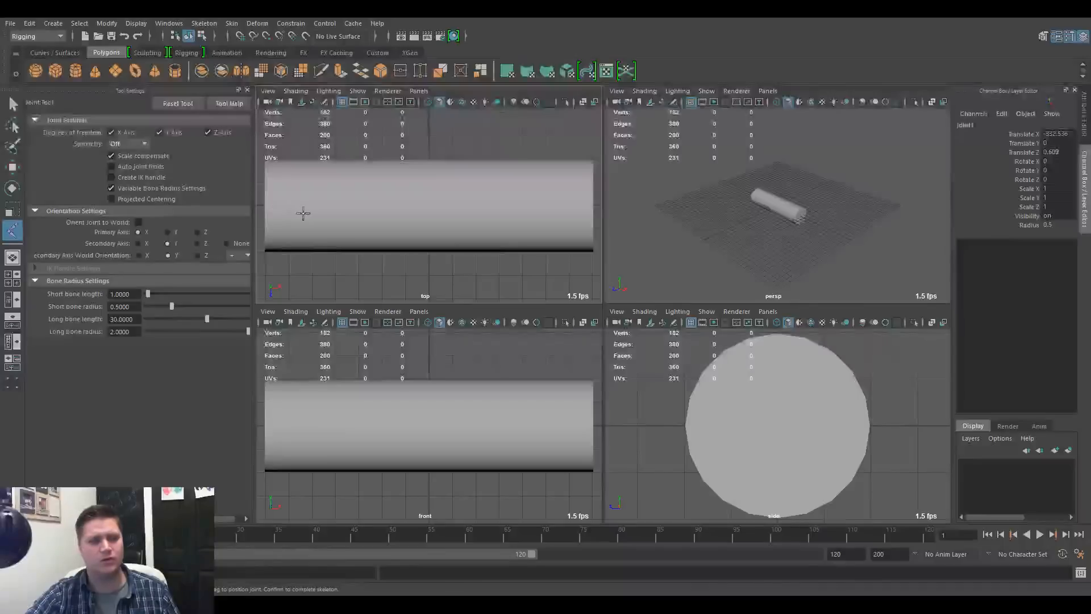
{"action": "key", "text": "4"}
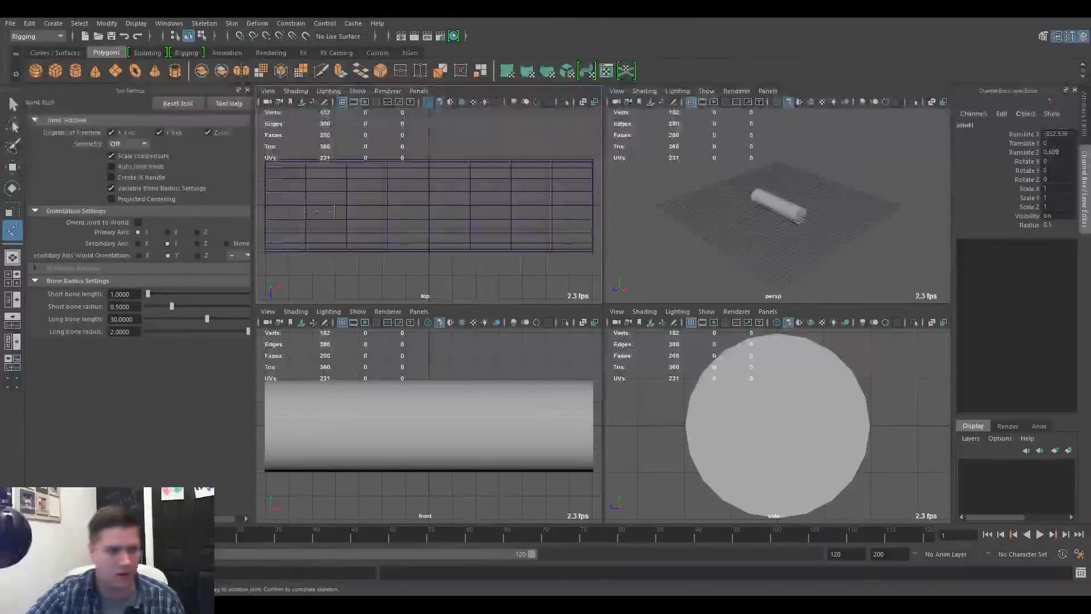
{"action": "left_click", "coordinate": [429, 205]}
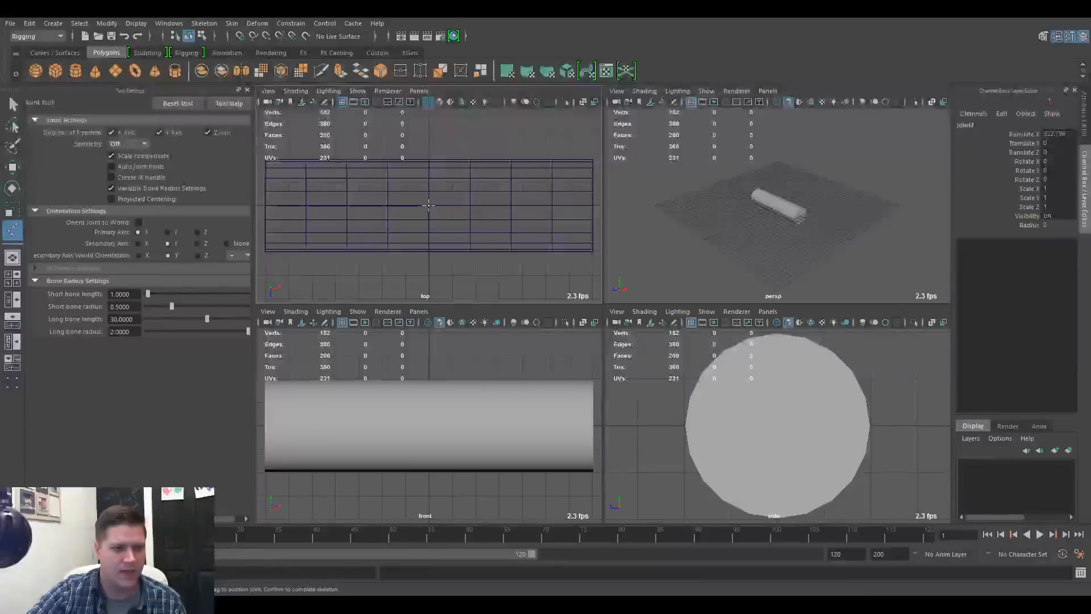
{"action": "left_click", "coordinate": [591, 205]}
{"action": "key", "text": "Return"}
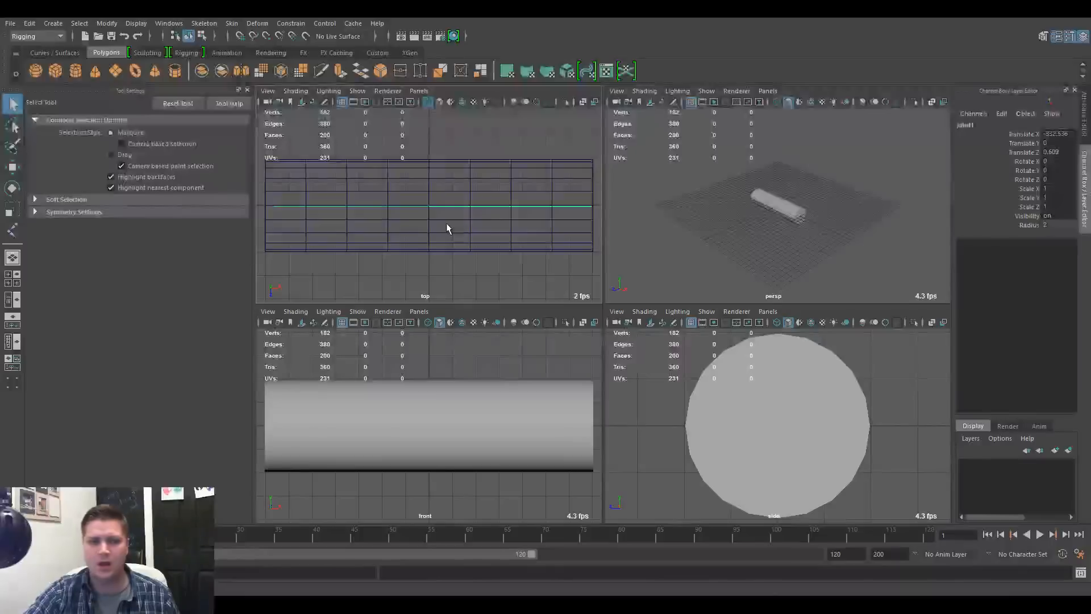
Try scaling the root joint uniformly to about 1.265 and undo the scaling
{"action": "key", "text": "r"}
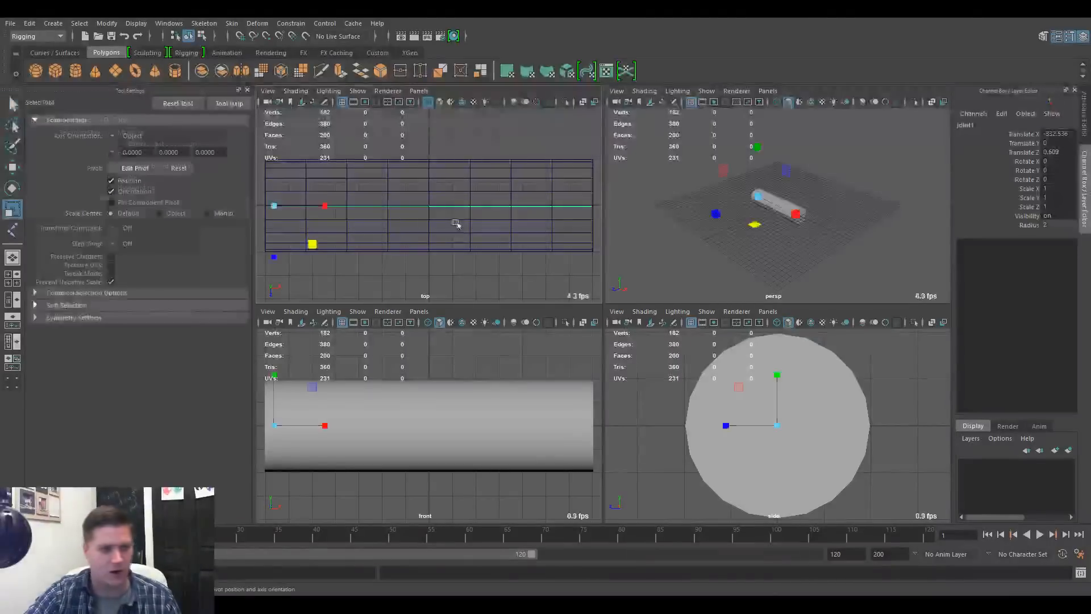
{"action": "left_click_drag", "start_coordinate": [275, 207], "coordinate": [360, 181]}
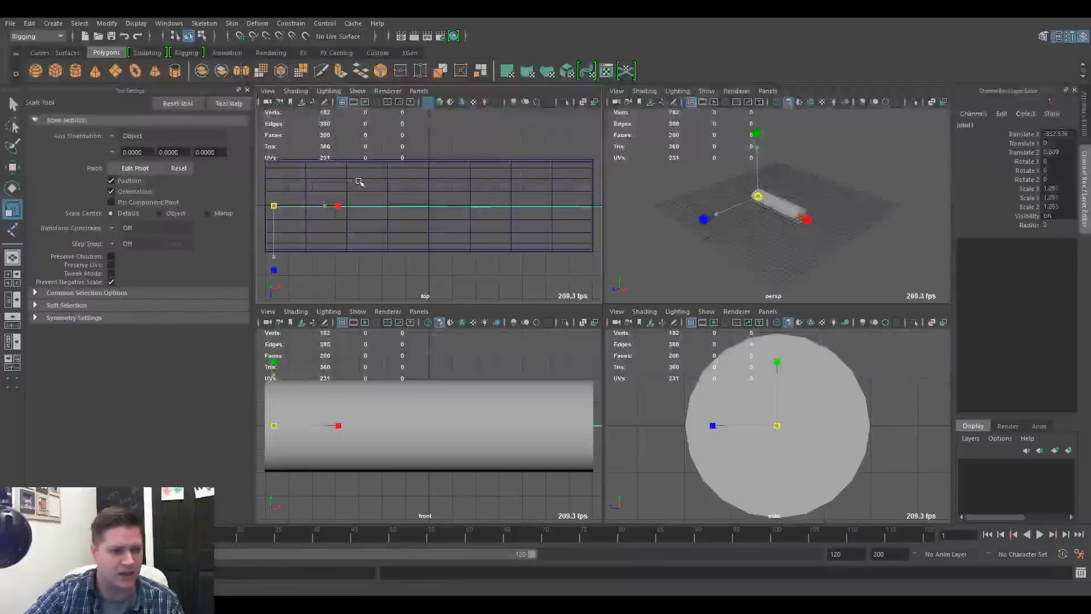
{"action": "key", "text": "q"}
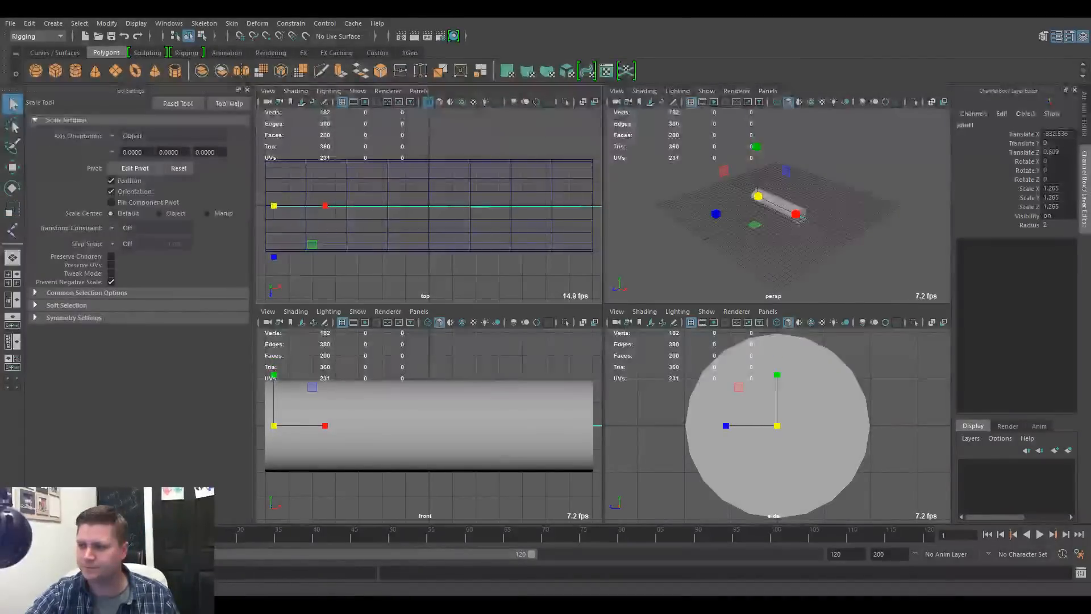
{"action": "key", "text": "r"}
{"action": "key", "text": "ctrl+z"}
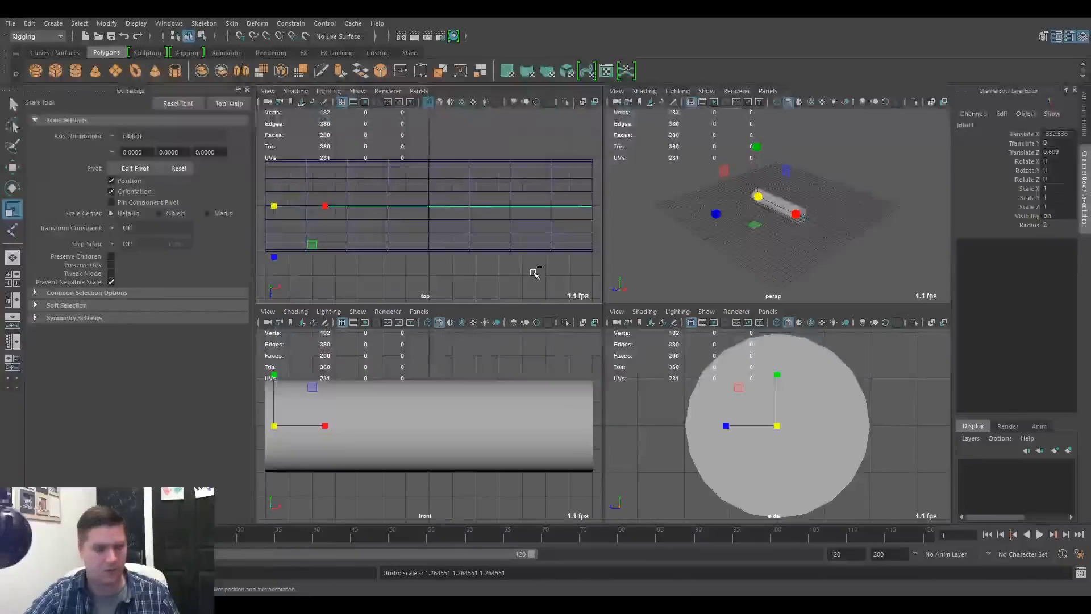
Create a Single-Chain Solver IK handle from the root joint to the end joint of the chain
{"action": "scroll", "coordinate": [641, 251], "scroll_direction": "up", "scroll_amount": 5}
{"action": "scroll", "coordinate": [631, 255], "scroll_direction": "down", "scroll_amount": 2}
{"action": "right_click_drag", "start_coordinate": [629, 254], "coordinate": [655, 250], "text": "alt"}
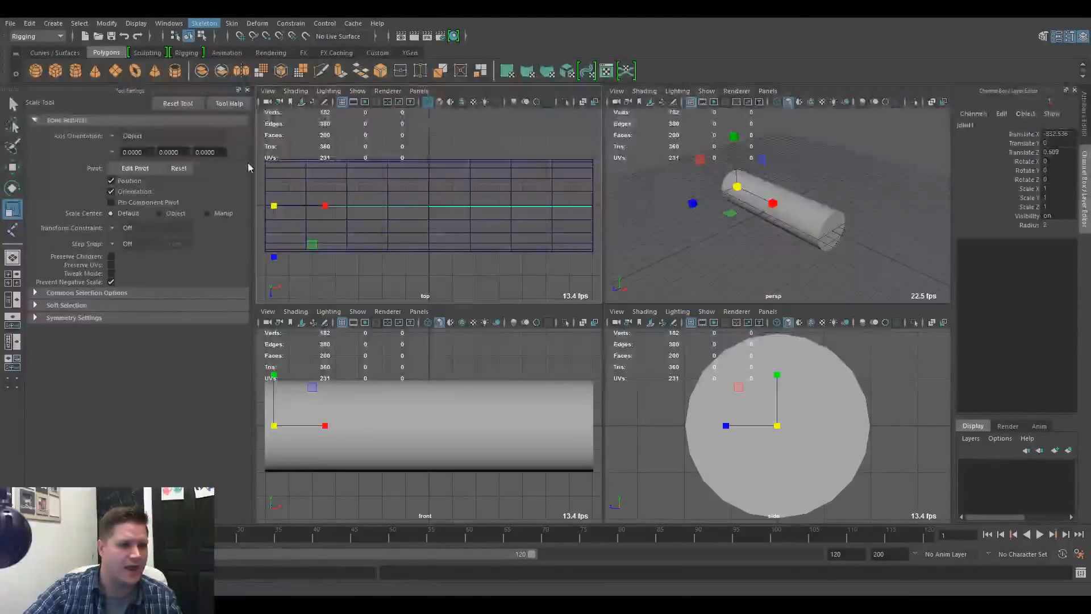
{"action": "key", "text": "y"}
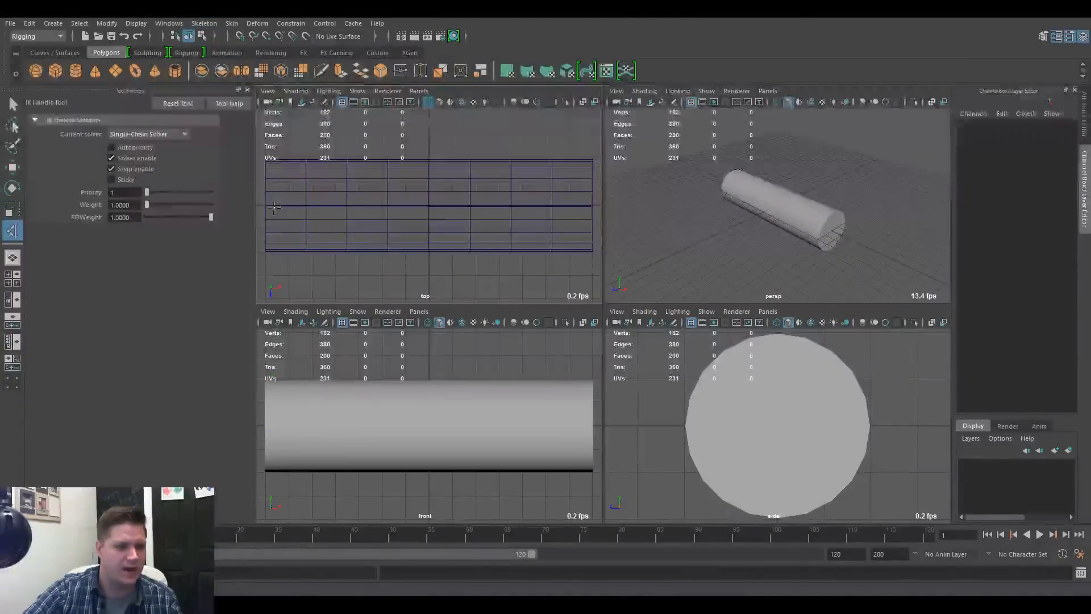
{"action": "left_click", "coordinate": [274, 206]}
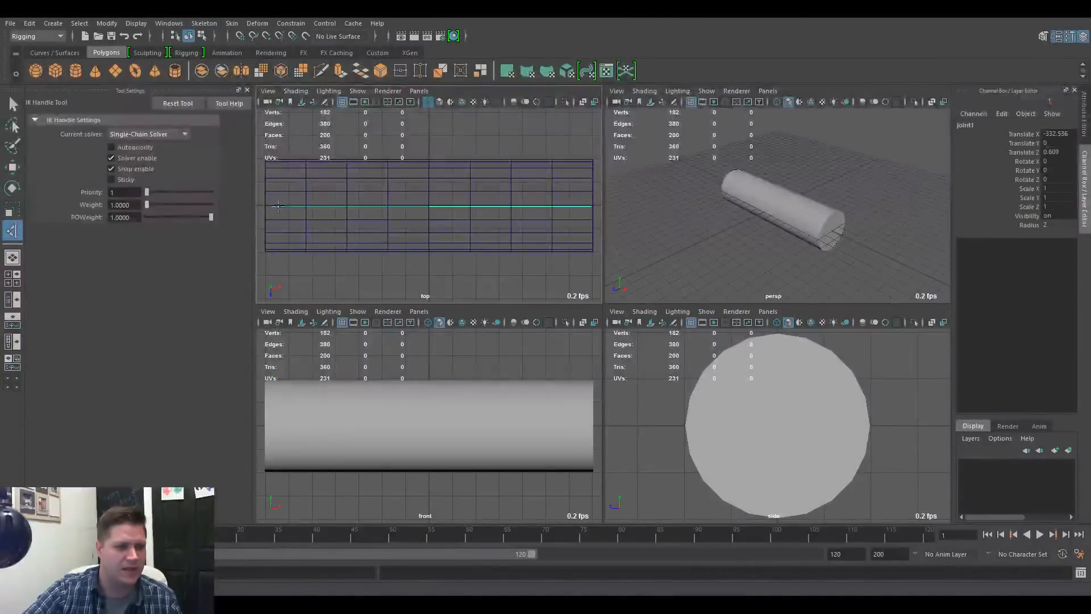
{"action": "left_click", "coordinate": [591, 206]}
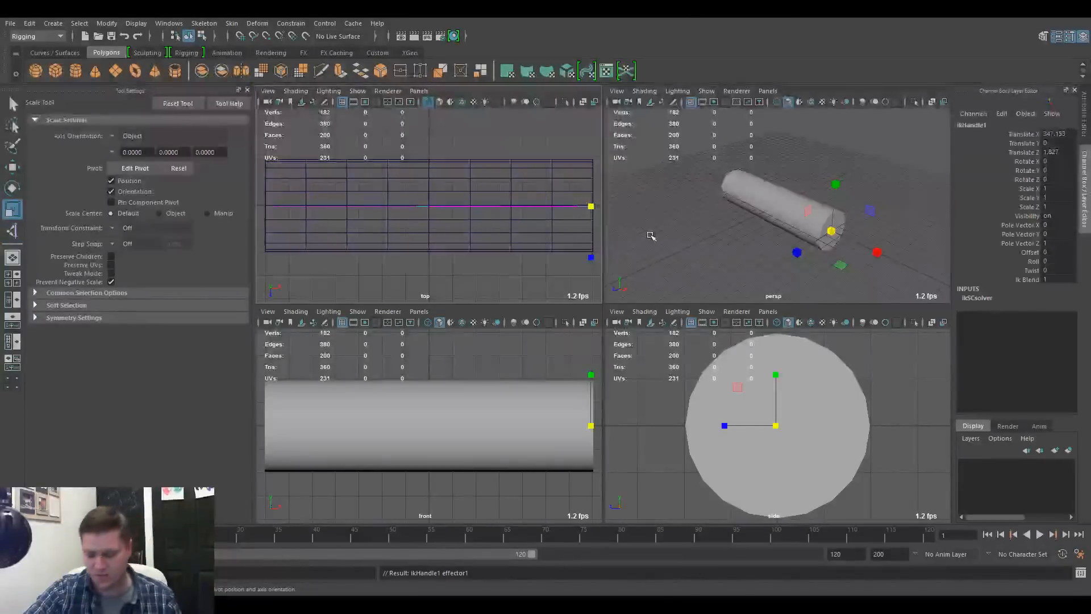
Try moving the IK handle at the chain's end in a wireframe perspective view and undo the move
{"action": "scroll", "coordinate": [826, 229], "scroll_direction": "up", "scroll_amount": 5}
{"action": "key", "text": "4"}
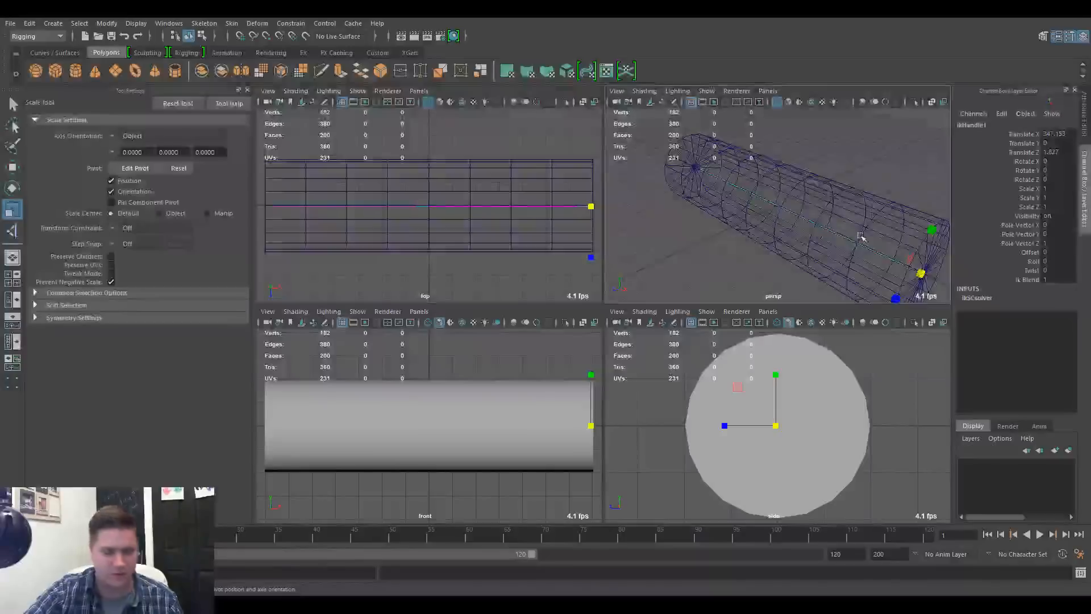
{"action": "middle_click_drag", "start_coordinate": [861, 236], "coordinate": [817, 217], "text": "alt"}
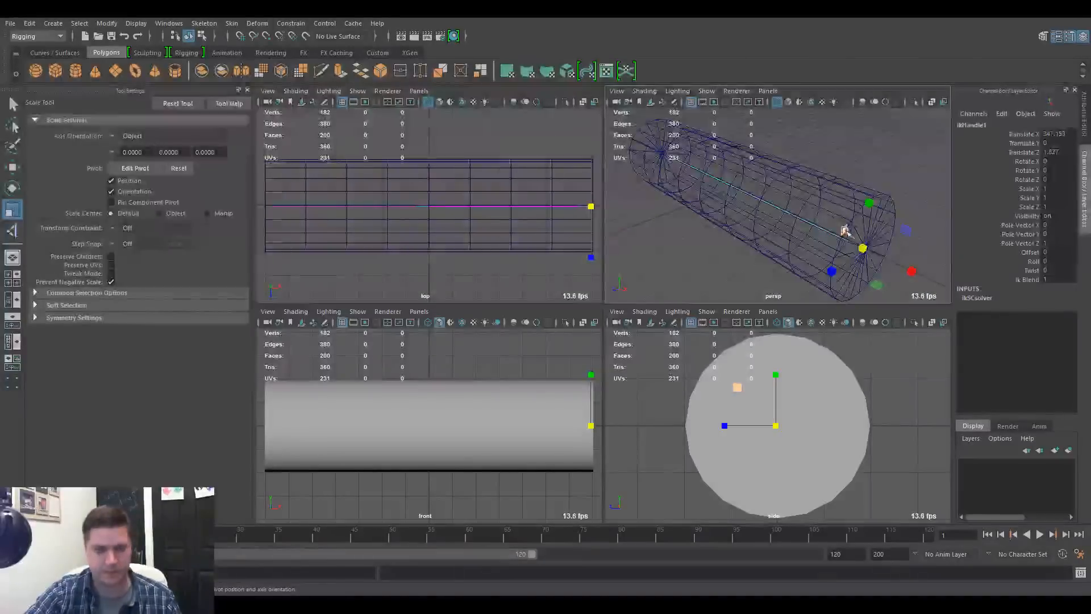
{"action": "key", "text": "w"}
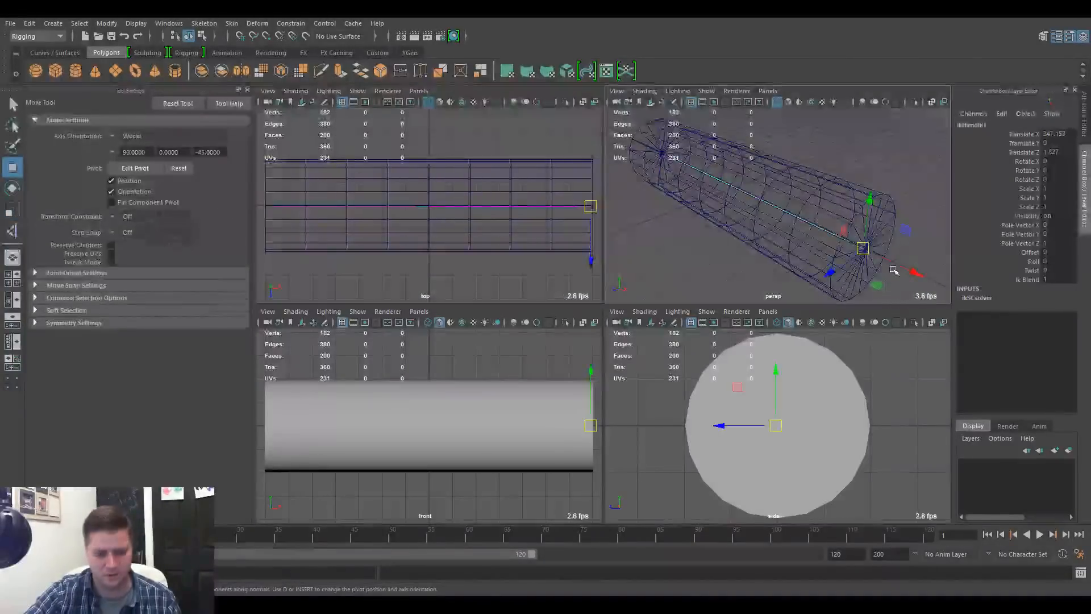
{"action": "left_click_drag", "start_coordinate": [864, 249], "coordinate": [792, 248]}
{"action": "key", "text": "ctrl+z"}
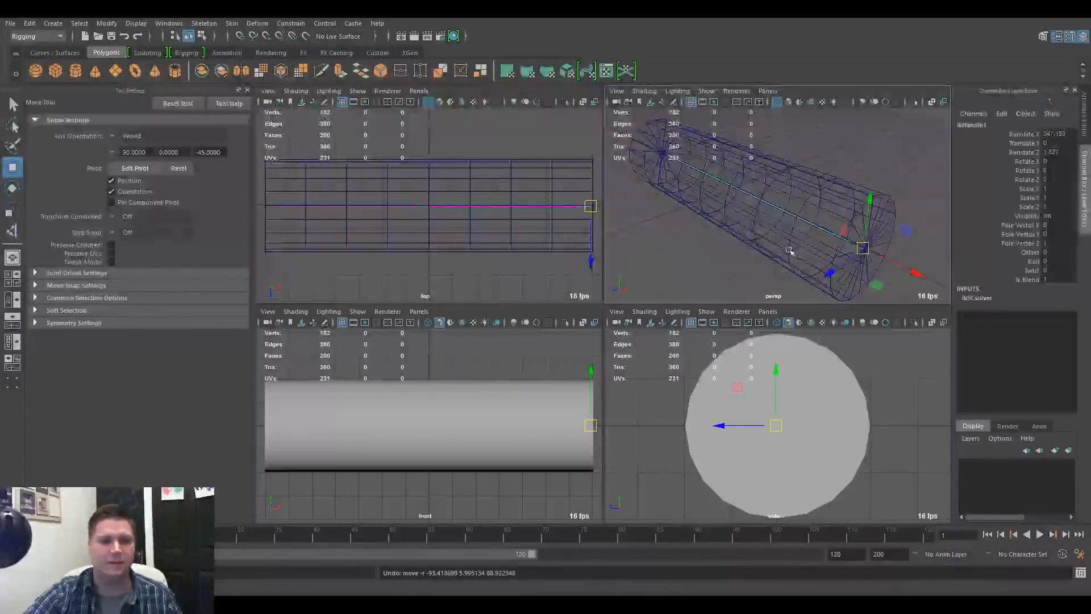
Select the joint chain together with the cylinder and bind the mesh to the joints with Bind Skin
{"action": "scroll", "coordinate": [502, 233], "scroll_direction": "up", "scroll_amount": 2}
{"action": "scroll", "coordinate": [503, 232], "scroll_direction": "up", "scroll_amount": 3}
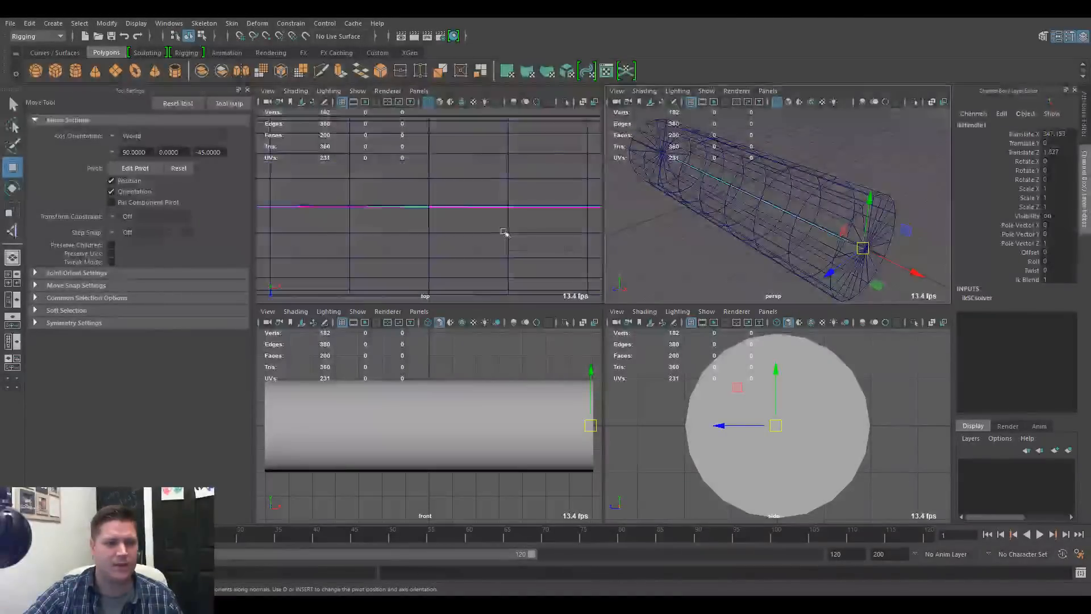
{"action": "left_click_drag", "start_coordinate": [419, 192], "coordinate": [527, 258]}
{"action": "scroll", "coordinate": [528, 258], "scroll_direction": "down", "scroll_amount": 6}
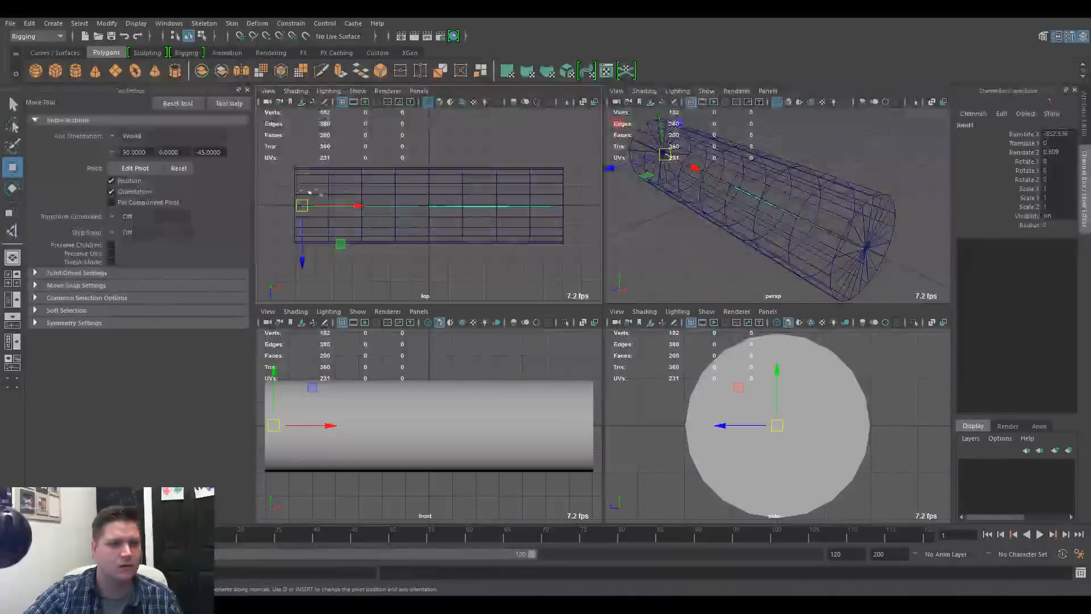
{"action": "left_click_drag", "start_coordinate": [280, 167], "coordinate": [536, 277]}
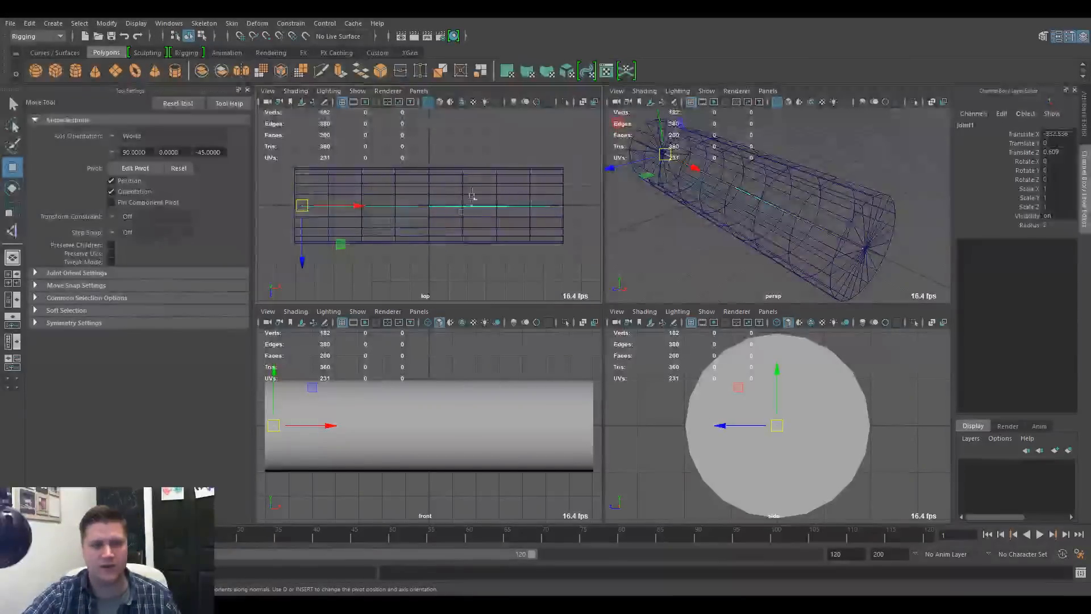
{"action": "left_click_drag", "start_coordinate": [470, 152], "coordinate": [554, 222]}
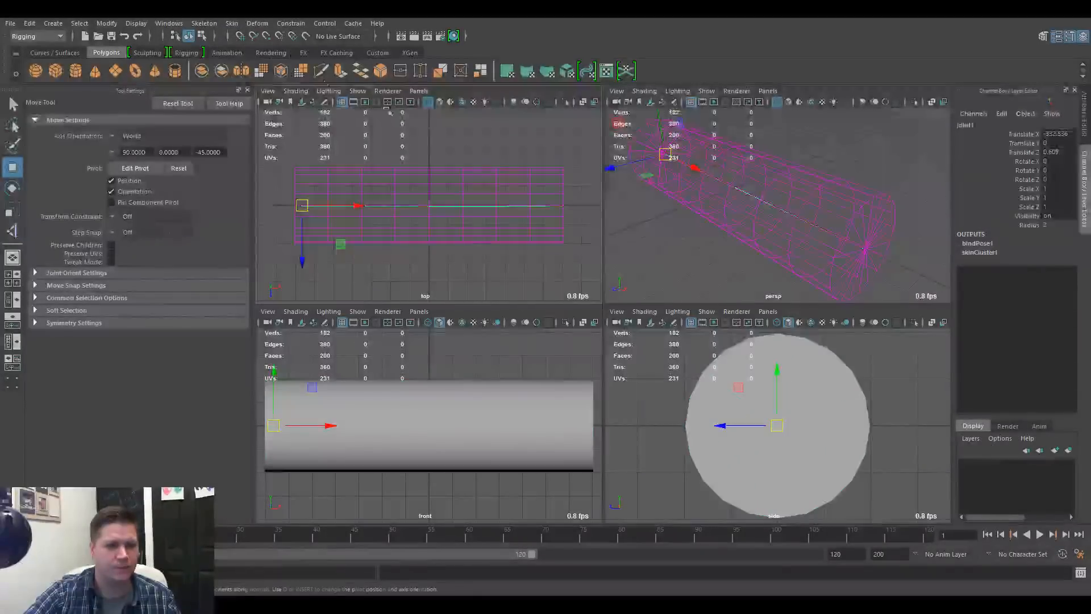
Move the IK handle to about X 211, Y 82, Z 43 to bend the skinned cylinder, displayed shaded in a full-size perspective view
{"action": "left_click_drag", "start_coordinate": [828, 214], "coordinate": [749, 223]}
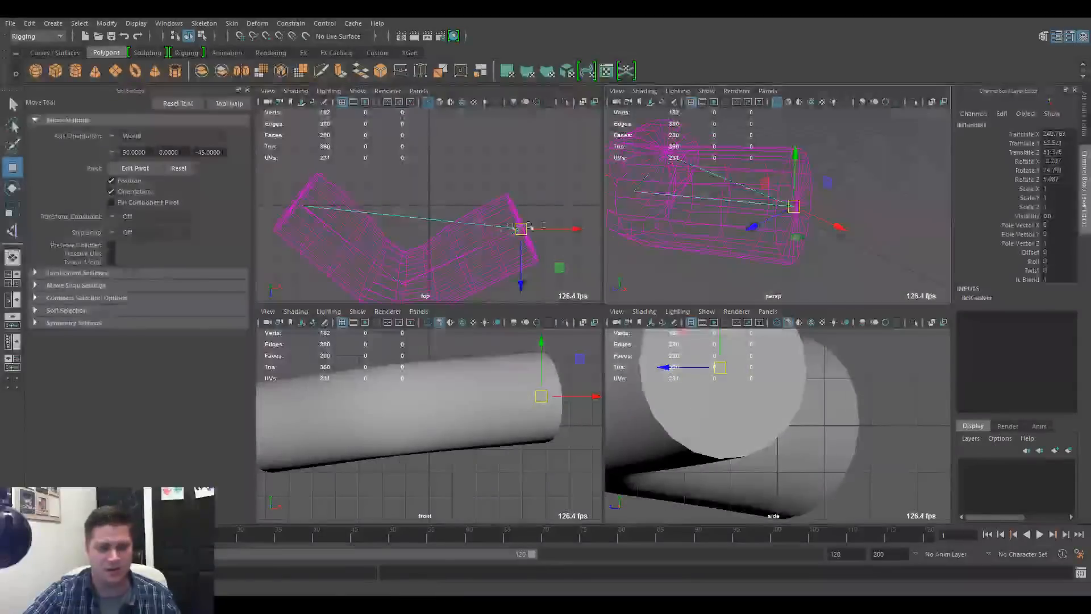
{"action": "key", "text": "space"}
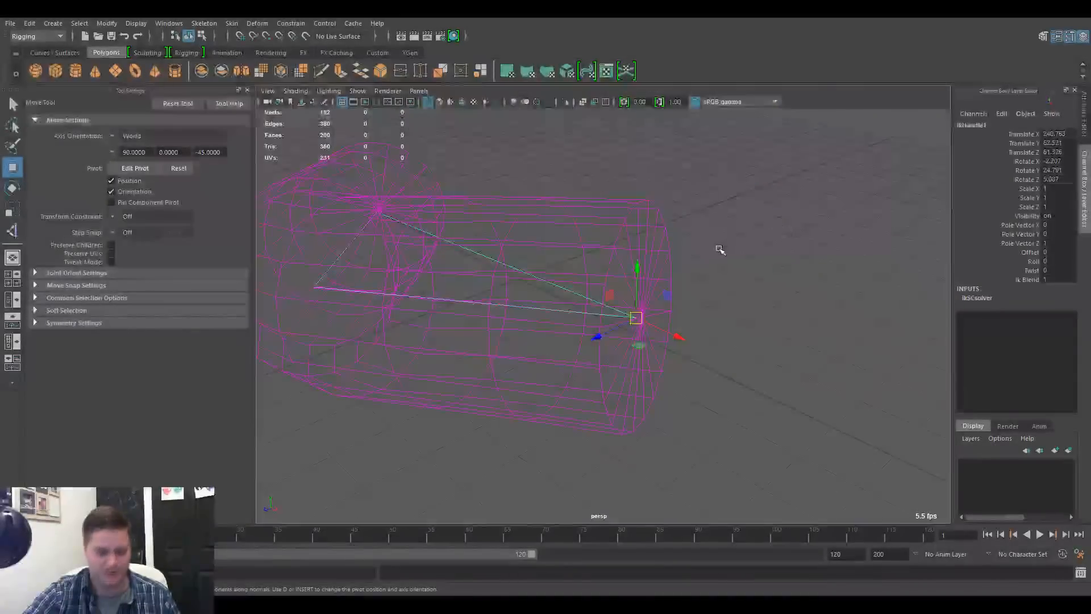
{"action": "key", "text": "5"}
{"action": "left_click_drag", "start_coordinate": [721, 250], "coordinate": [622, 304], "text": "alt"}
{"action": "left_click_drag", "start_coordinate": [577, 381], "coordinate": [582, 360]}
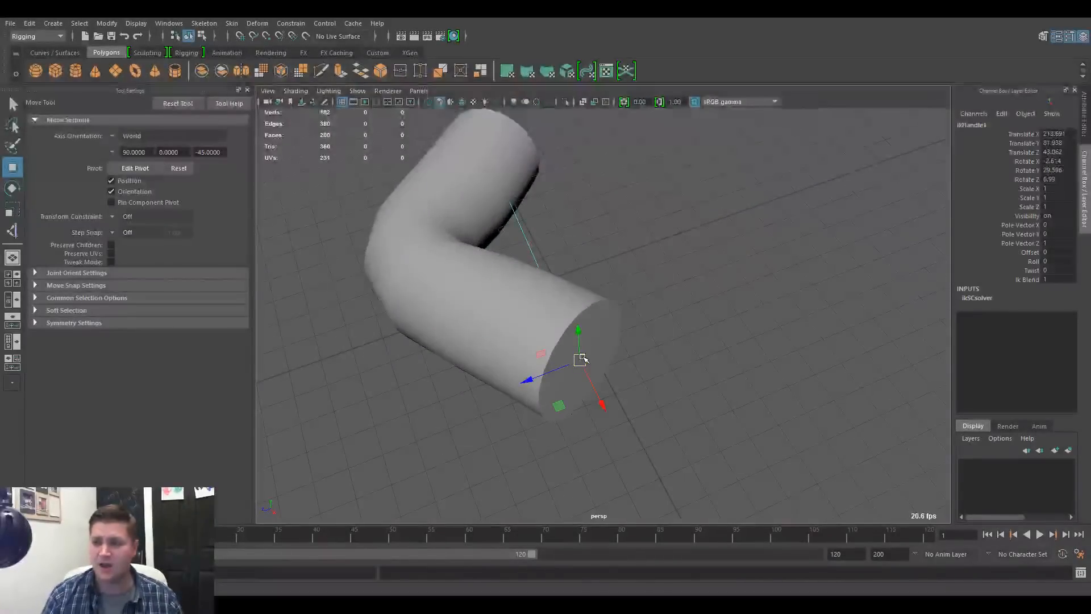
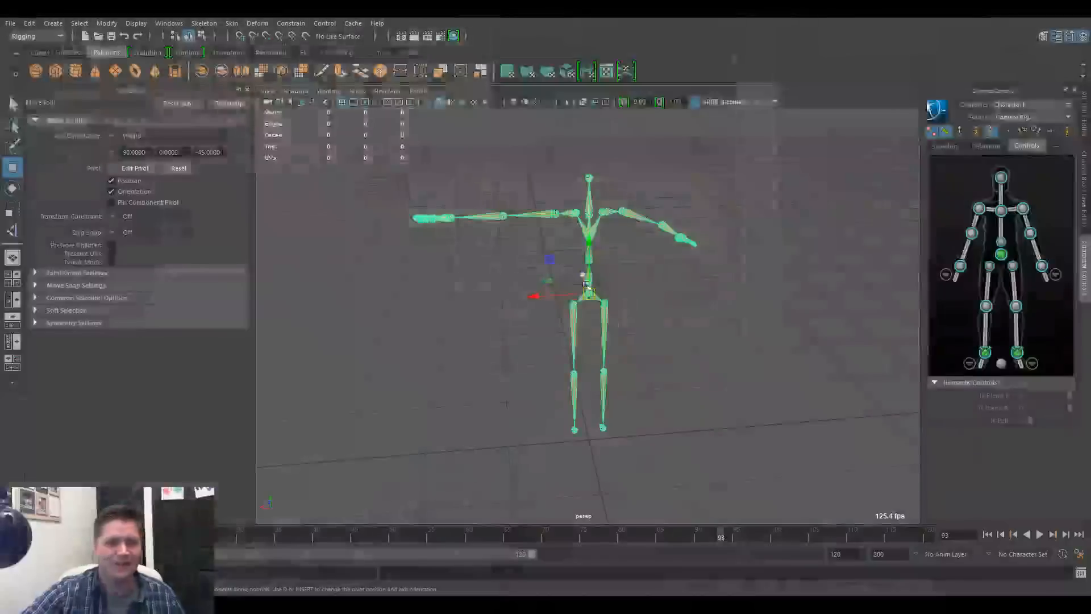
Delete the existing character rig and create a new default HumanIK skeleton with a control rig
{"action": "key", "text": "Delete"}
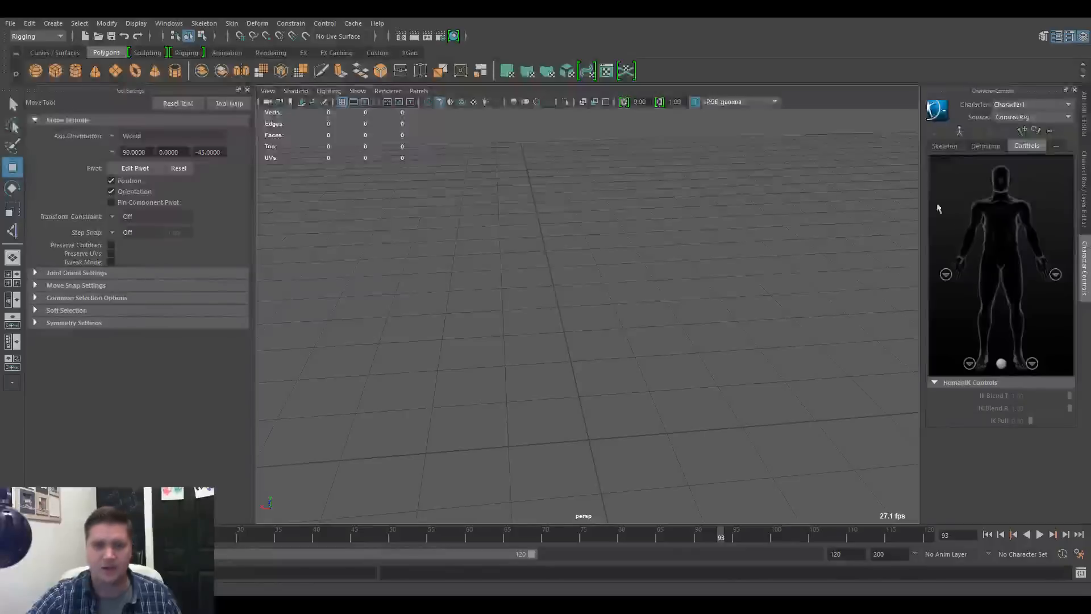
{"action": "left_click", "coordinate": [945, 145]}
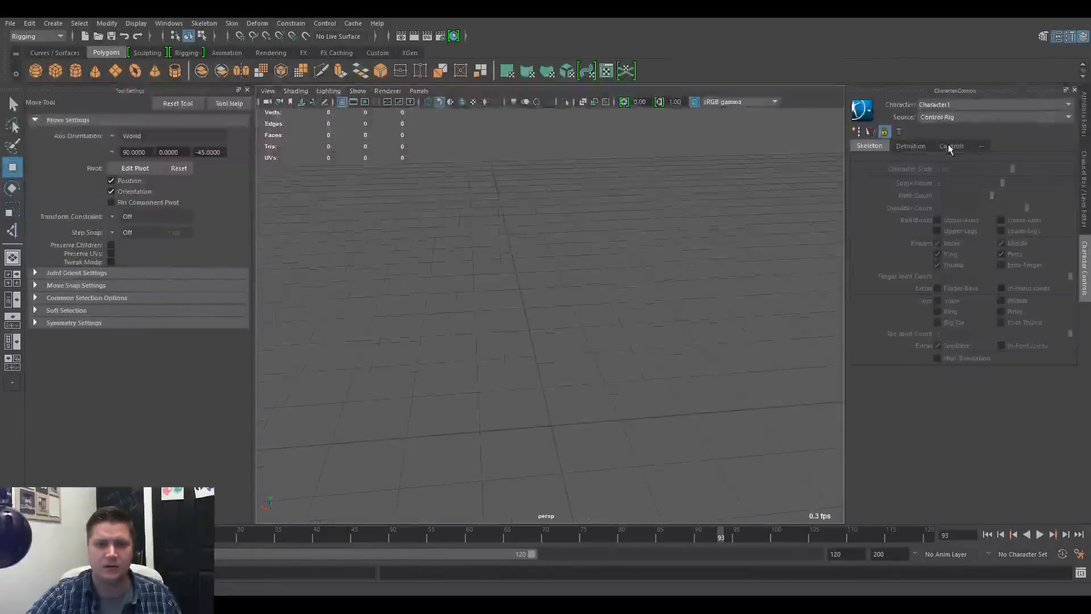
{"action": "left_click", "coordinate": [857, 132]}
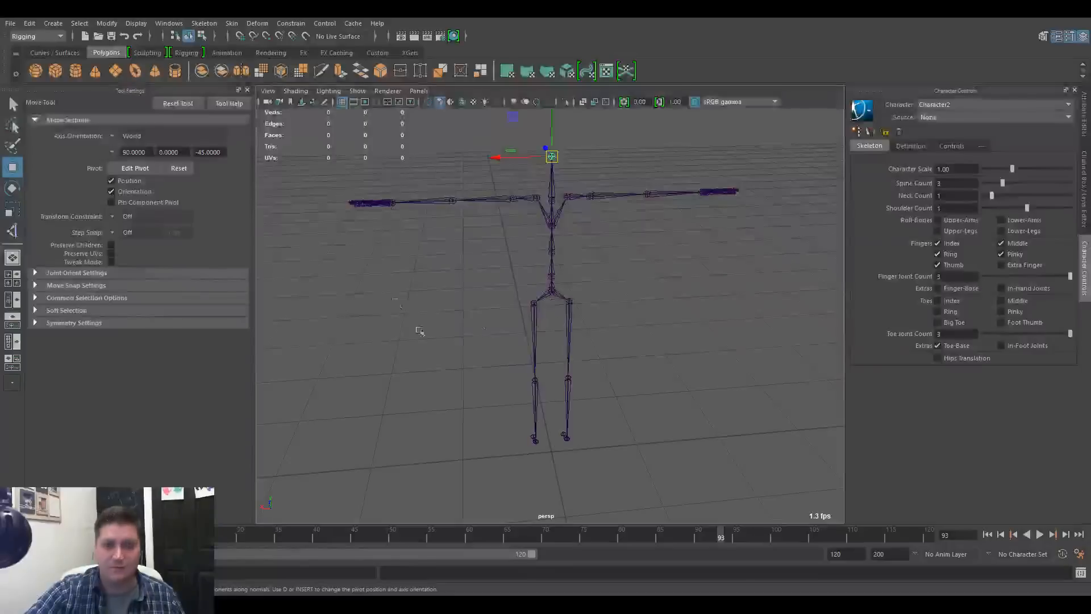
{"action": "left_click", "coordinate": [551, 294]}
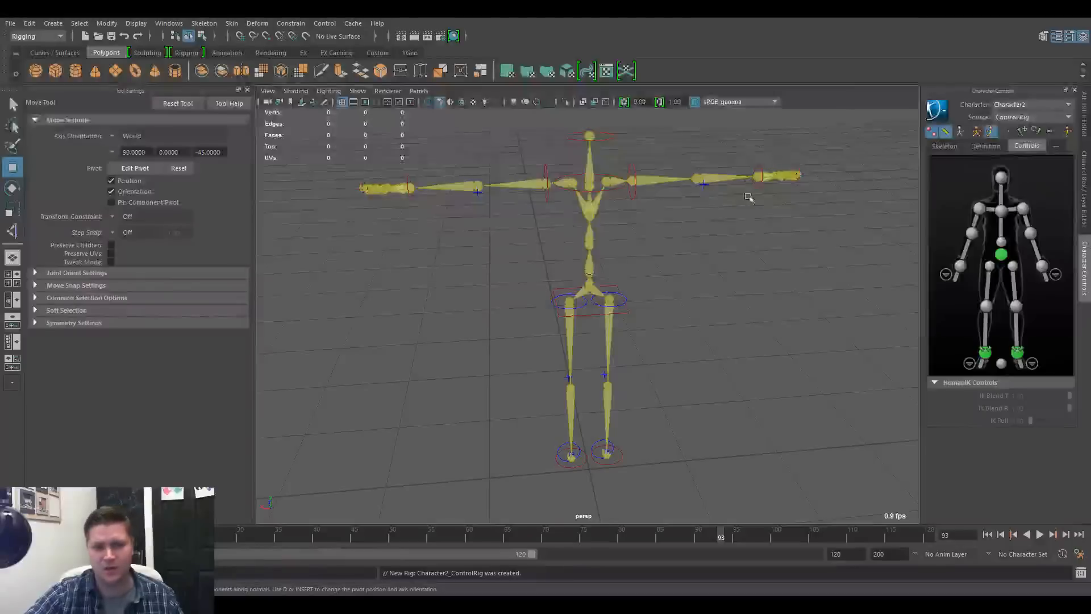
Try moving the hip effector of the new control rig sideways and undo the move
{"action": "left_click", "coordinate": [593, 317]}
{"action": "mouse_move", "coordinate": [594, 317]}
{"action": "left_mouse_down"}
{"action": "mouse_move", "coordinate": [625, 319]}
{"action": "mouse_move", "coordinate": [613, 316]}
{"action": "left_mouse_up"}
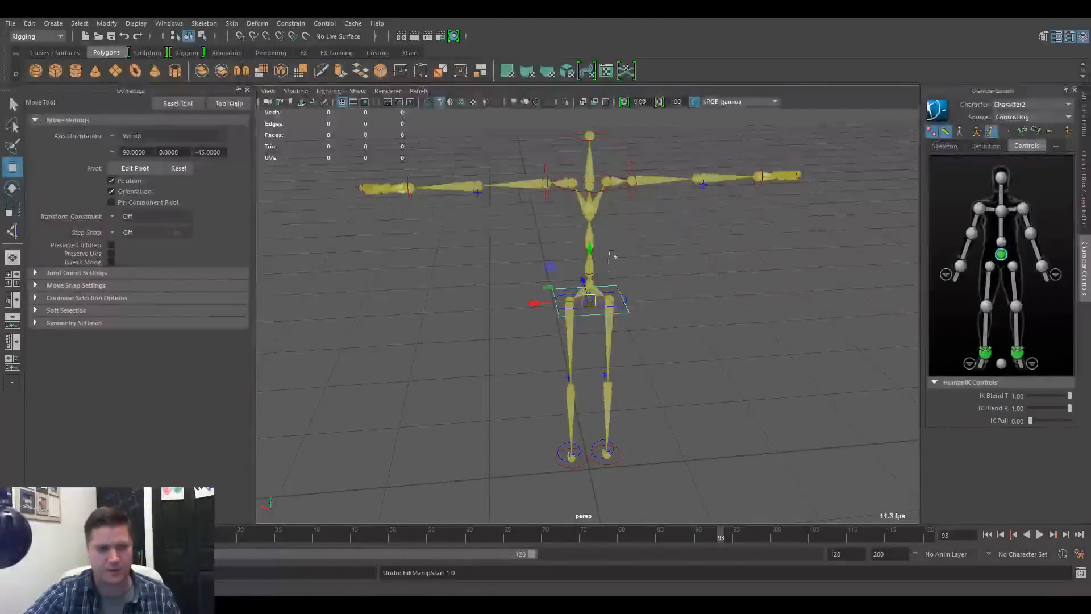
{"action": "key", "text": "ctrl+z"}
At frame 1, pull the right wrist effector inward and up so the elbow bends, and set a key
{"action": "left_click", "coordinate": [760, 169]}
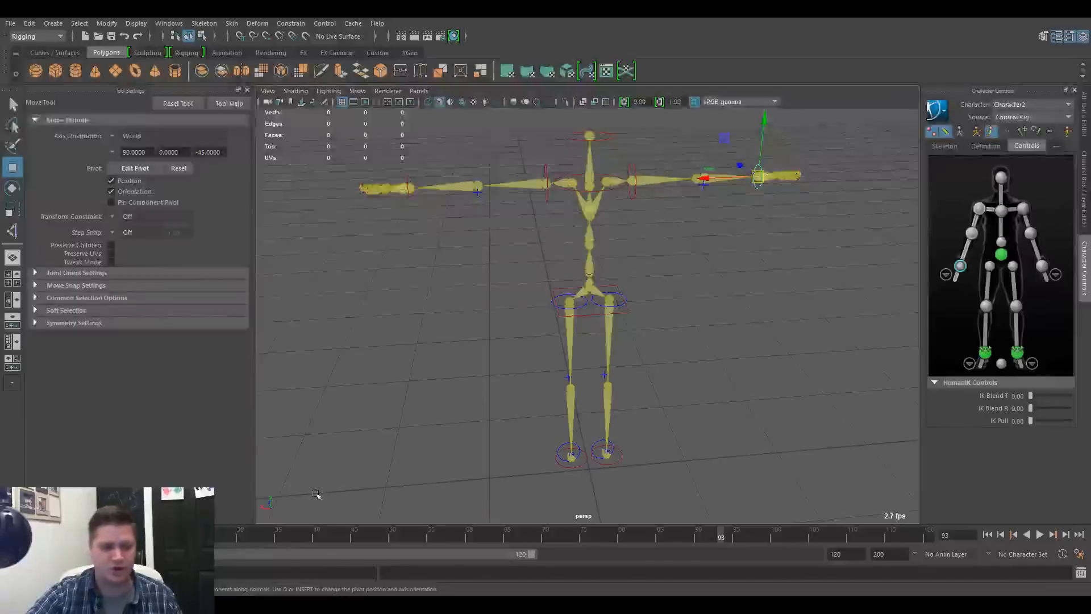
{"action": "left_click", "coordinate": [432, 535]}
{"action": "left_click_drag", "start_coordinate": [432, 536], "coordinate": [18, 536]}
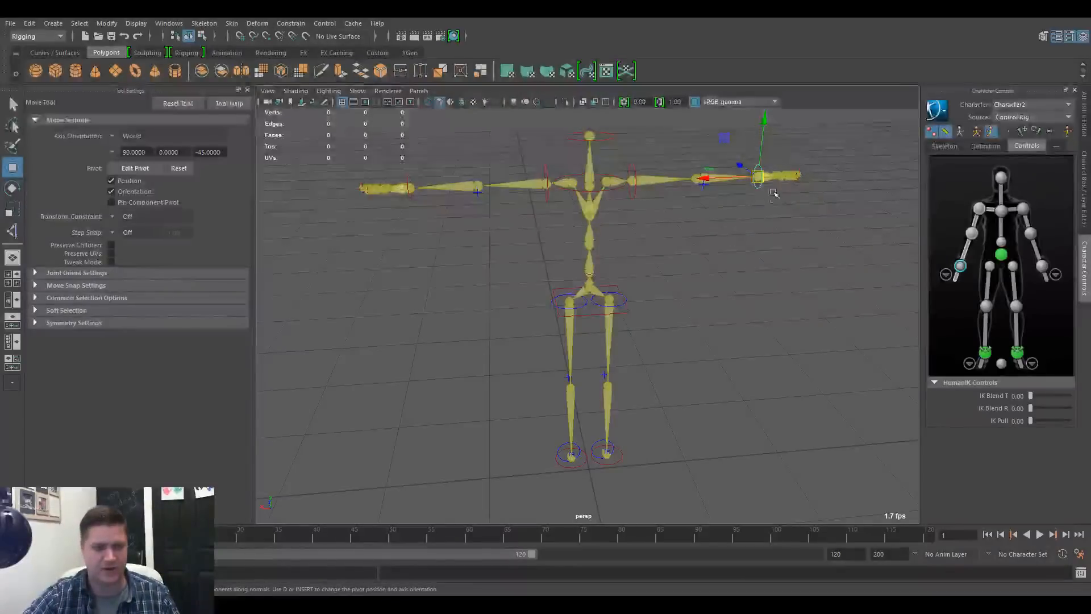
{"action": "left_click_drag", "start_coordinate": [759, 177], "coordinate": [674, 156]}
{"action": "key", "text": "s"}
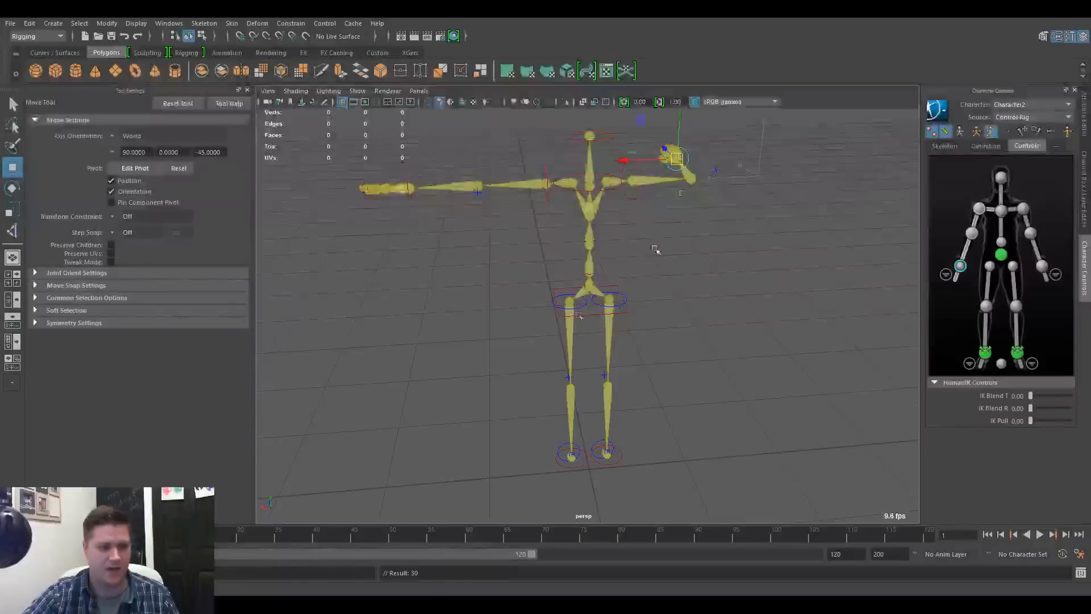
At frame 25, lower the right wrist effector beside the torso and set a key
{"action": "key", "text": "alt+v"}
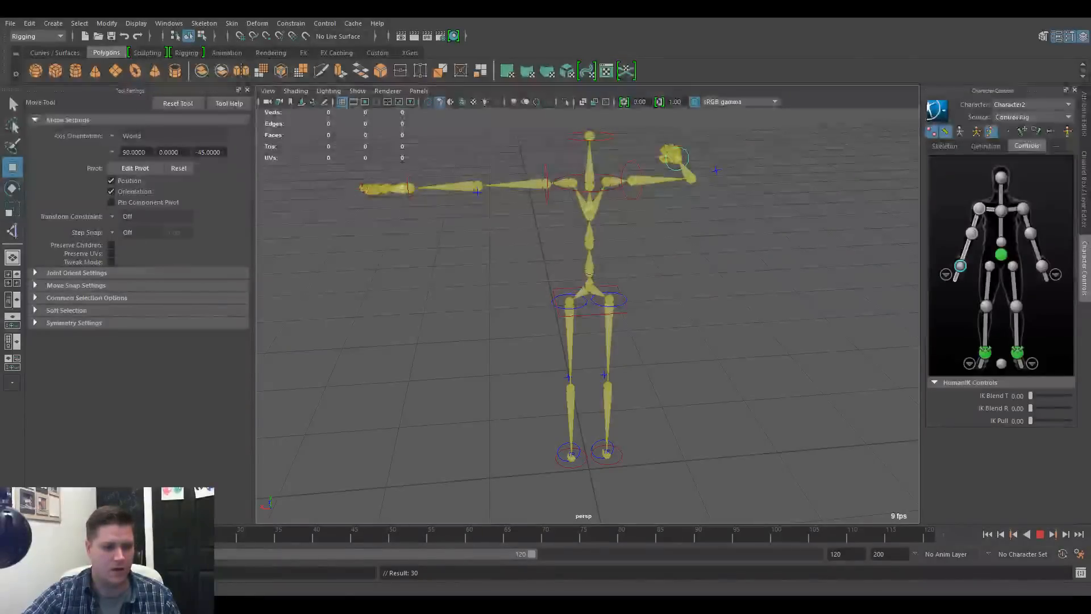
{"action": "key", "text": "alt+v"}
{"action": "left_click_drag", "start_coordinate": [675, 158], "coordinate": [657, 242]}
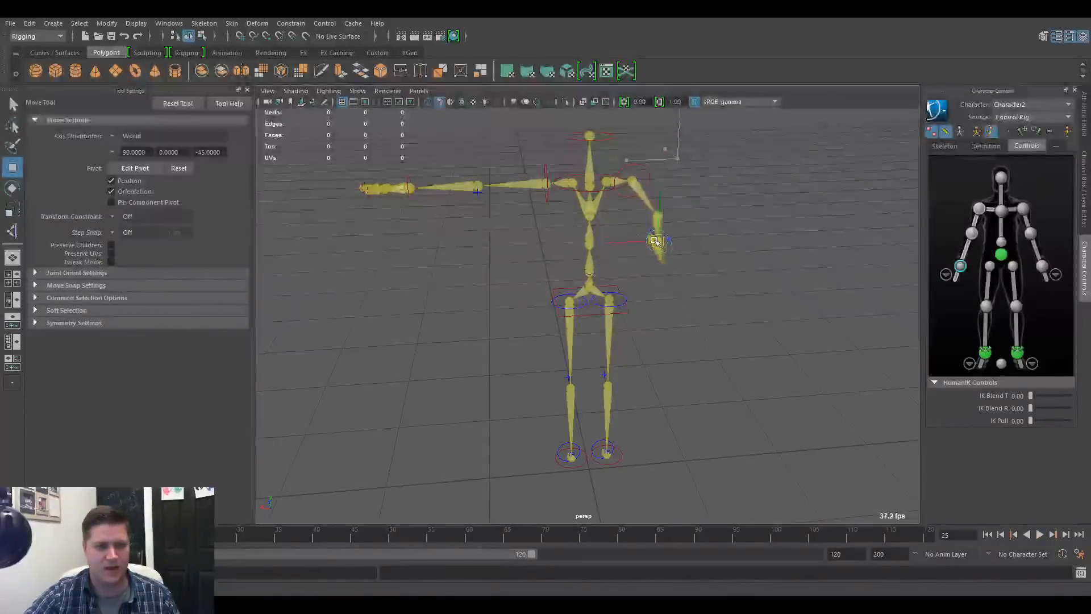
{"action": "key", "text": "s"}
At frame 51, raise the right wrist effector beside the head and set a key
{"action": "left_click_drag", "start_coordinate": [239, 537], "coordinate": [409, 539]}
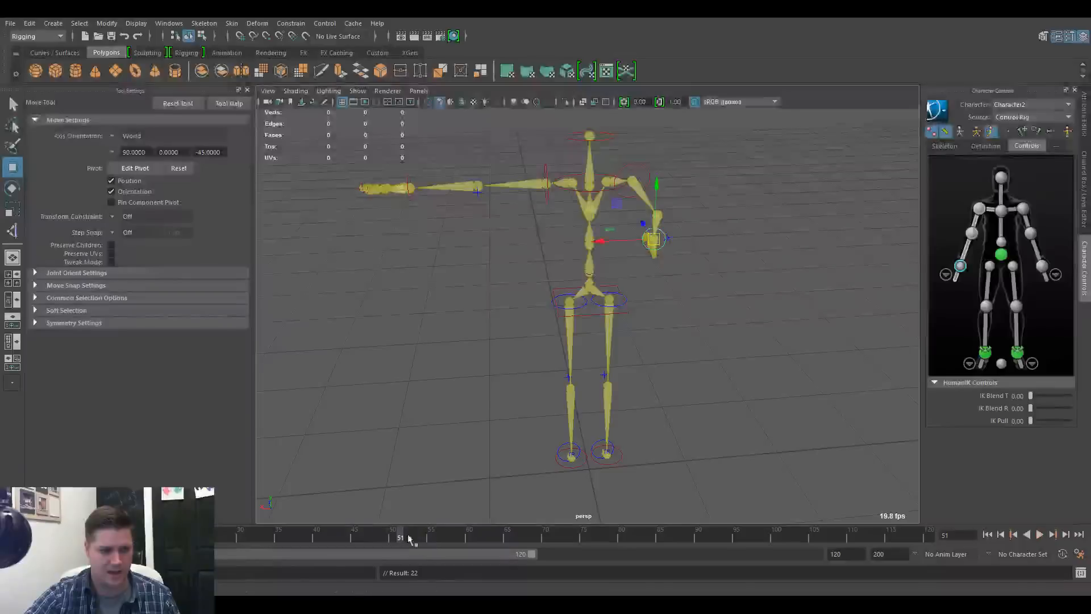
{"action": "left_click_drag", "start_coordinate": [654, 238], "coordinate": [624, 154]}
{"action": "key", "text": "s"}
At frame 80, move the right wrist effector outward and above head height, and set a key
{"action": "key", "text": "alt+v"}
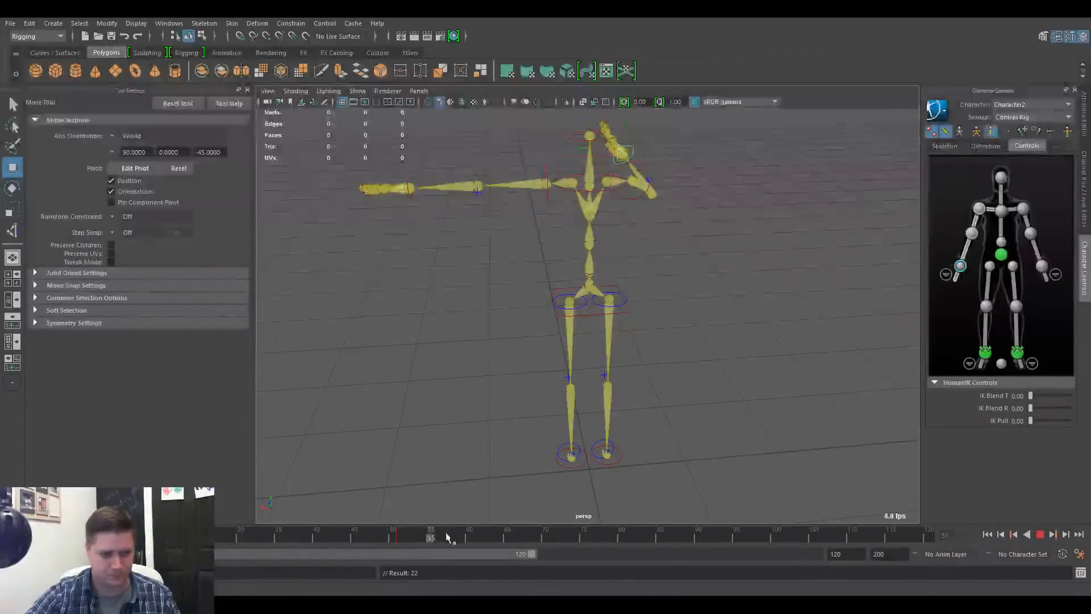
{"action": "left_click_drag", "start_coordinate": [446, 537], "coordinate": [622, 537]}
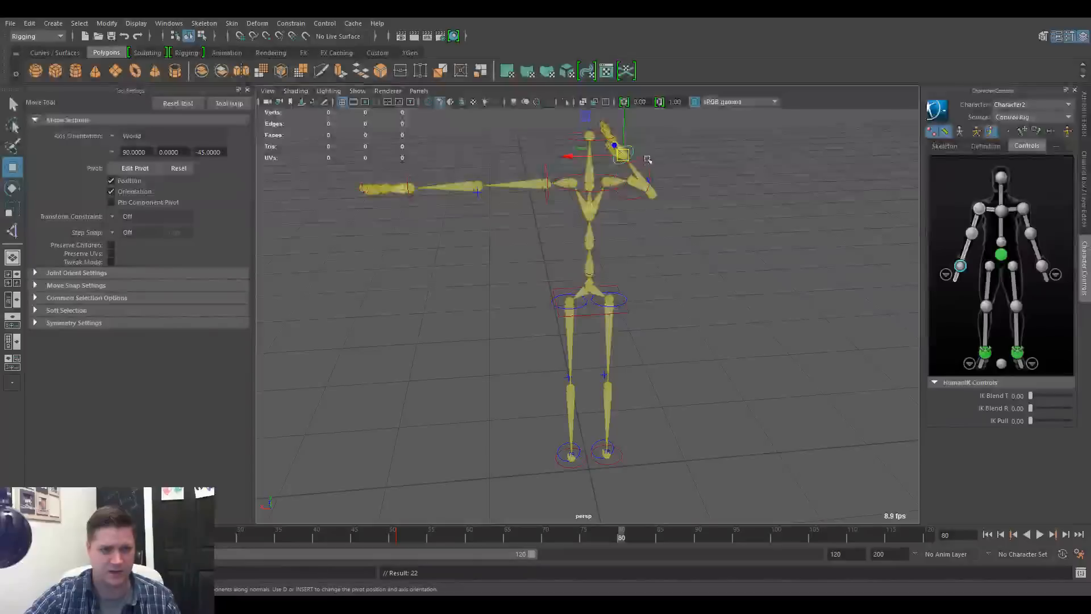
{"action": "scroll", "coordinate": [633, 177], "scroll_direction": "down", "scroll_amount": 2}
{"action": "scroll", "coordinate": [621, 197], "scroll_direction": "up", "scroll_amount": 1}
{"action": "scroll", "coordinate": [612, 205], "scroll_direction": "down", "scroll_amount": 1}
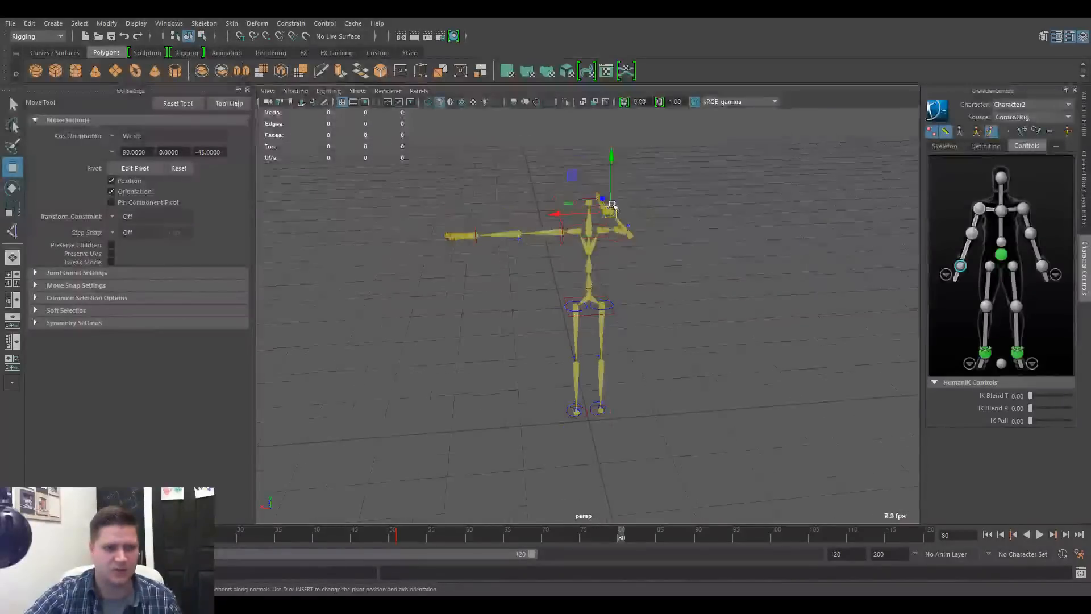
{"action": "left_click_drag", "start_coordinate": [611, 206], "coordinate": [665, 173]}
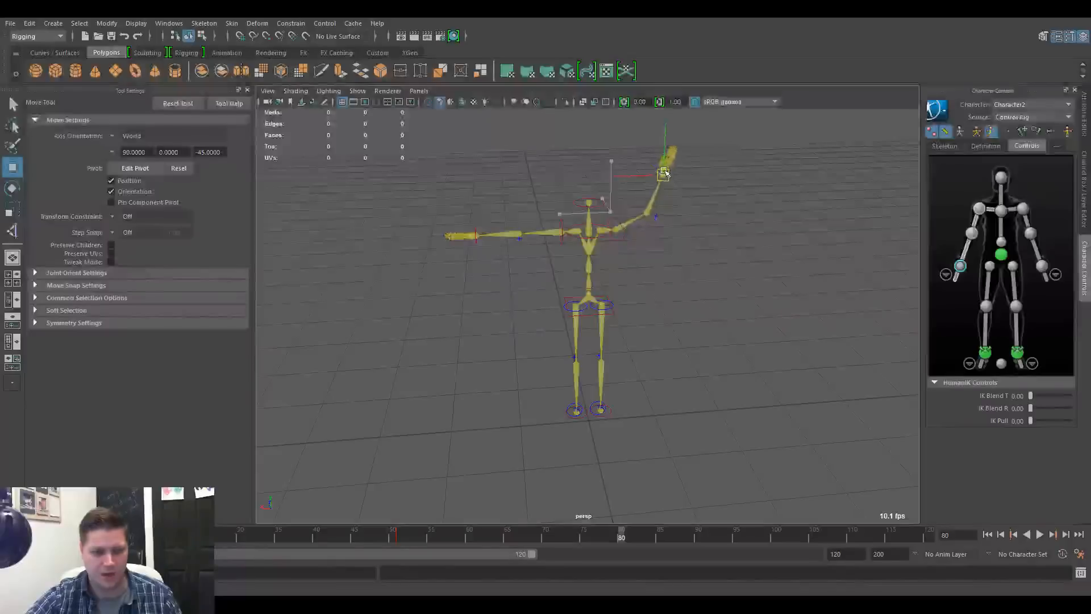
{"action": "key", "text": "s"}
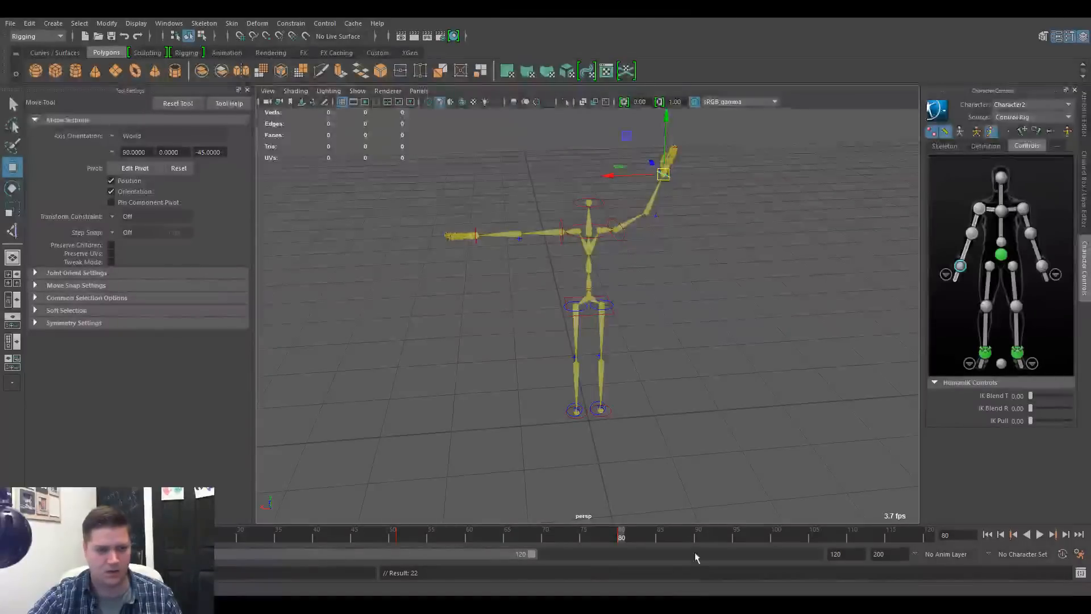
At frame 85, swing the raised right wrist effector inward toward the head and set a key
{"action": "left_click", "coordinate": [659, 537]}
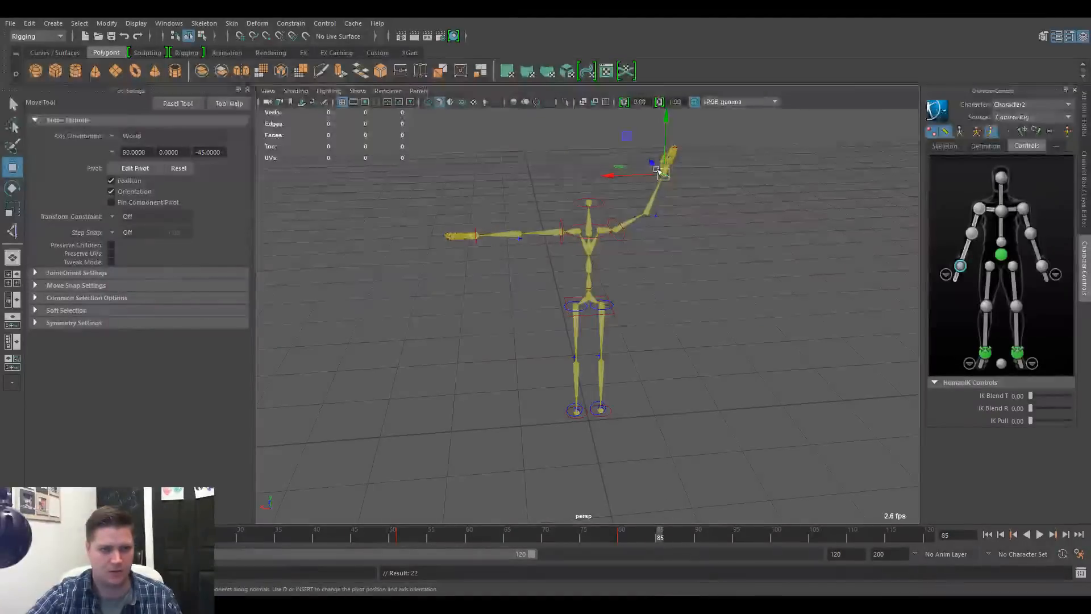
{"action": "left_click_drag", "start_coordinate": [662, 173], "coordinate": [620, 165]}
{"action": "key", "text": "s"}
Key the right wrist effector slightly further inward at frame 94 and swung back outward at frame 99
{"action": "left_click", "coordinate": [668, 533]}
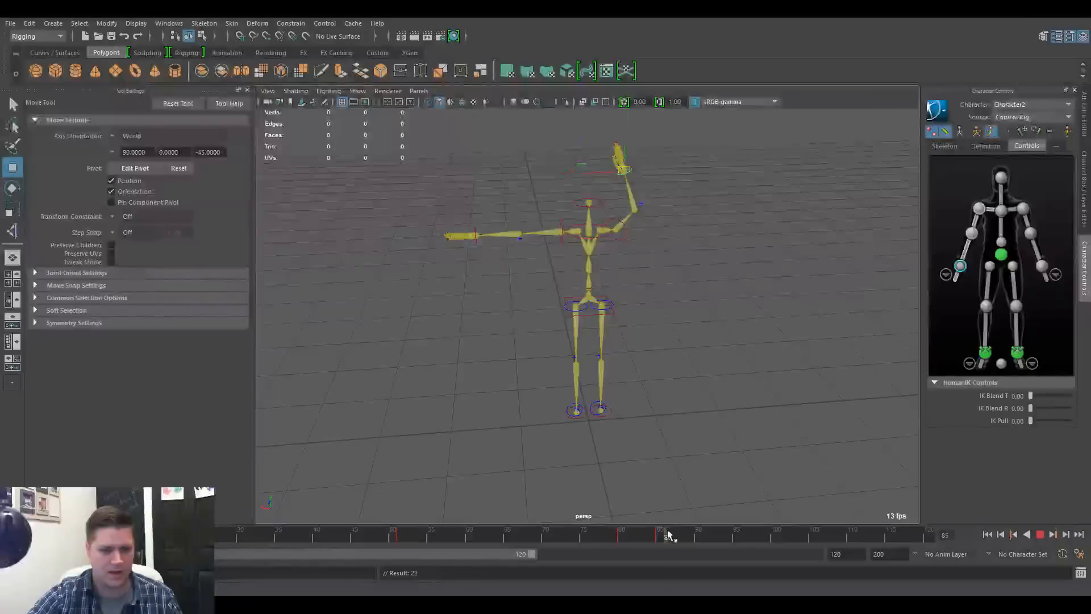
{"action": "left_click_drag", "start_coordinate": [668, 534], "coordinate": [698, 534]}
{"action": "mouse_move", "coordinate": [624, 169]}
{"action": "left_mouse_down"}
{"action": "mouse_move", "coordinate": [661, 166]}
{"action": "mouse_move", "coordinate": [616, 169]}
{"action": "left_mouse_up"}
{"action": "key", "text": "s"}
{"action": "key", "text": "alt+v"}
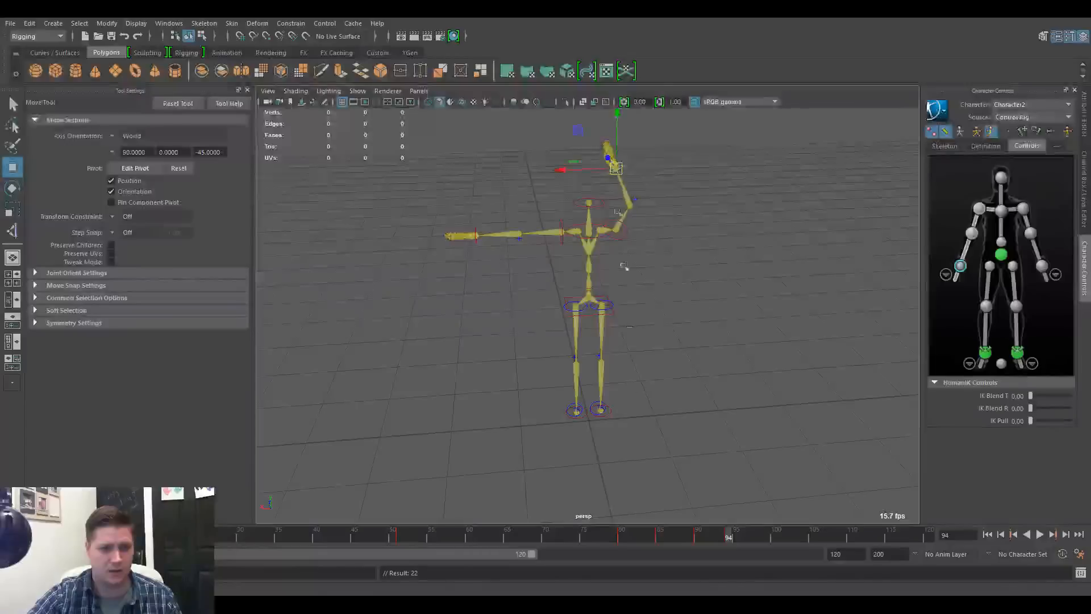
{"action": "left_click_drag", "start_coordinate": [727, 534], "coordinate": [767, 535]}
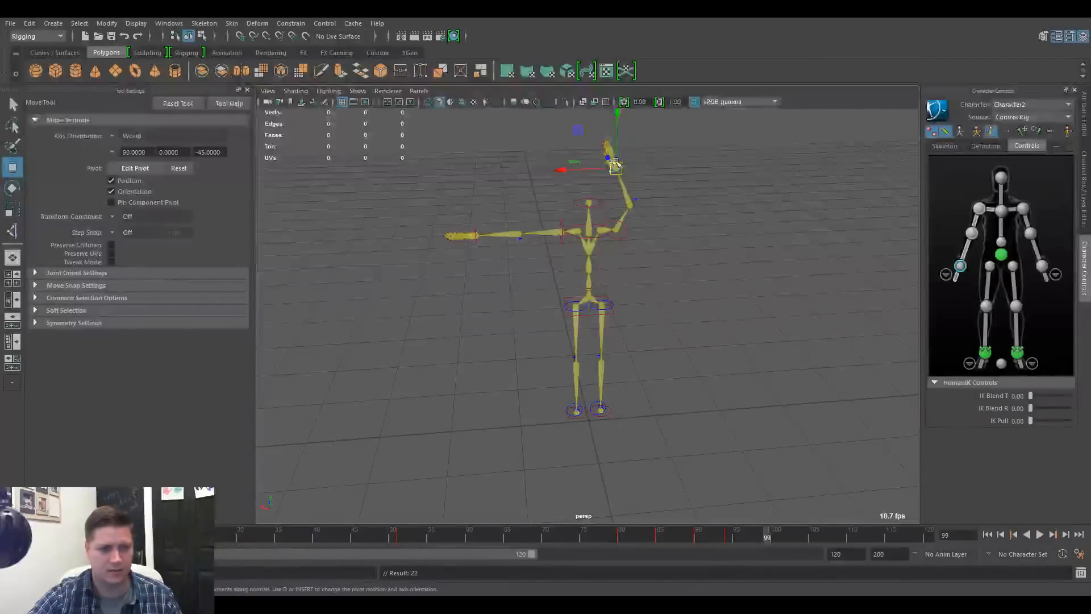
{"action": "left_click_drag", "start_coordinate": [616, 168], "coordinate": [654, 170]}
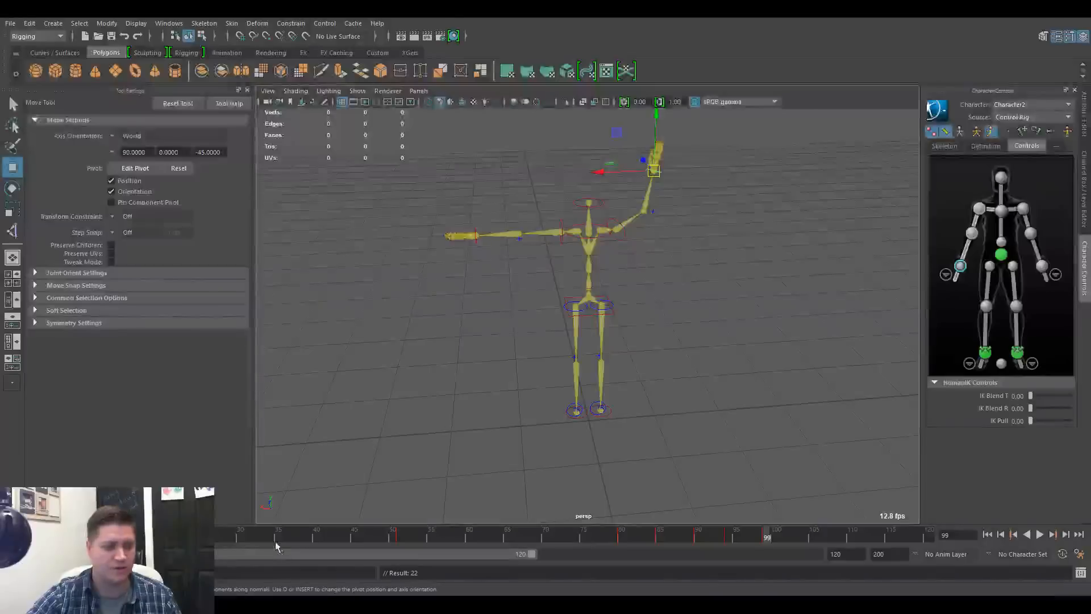
Play back the arm animation from frame 1 and stop it
{"action": "left_click_drag", "start_coordinate": [289, 536], "coordinate": [14, 536]}
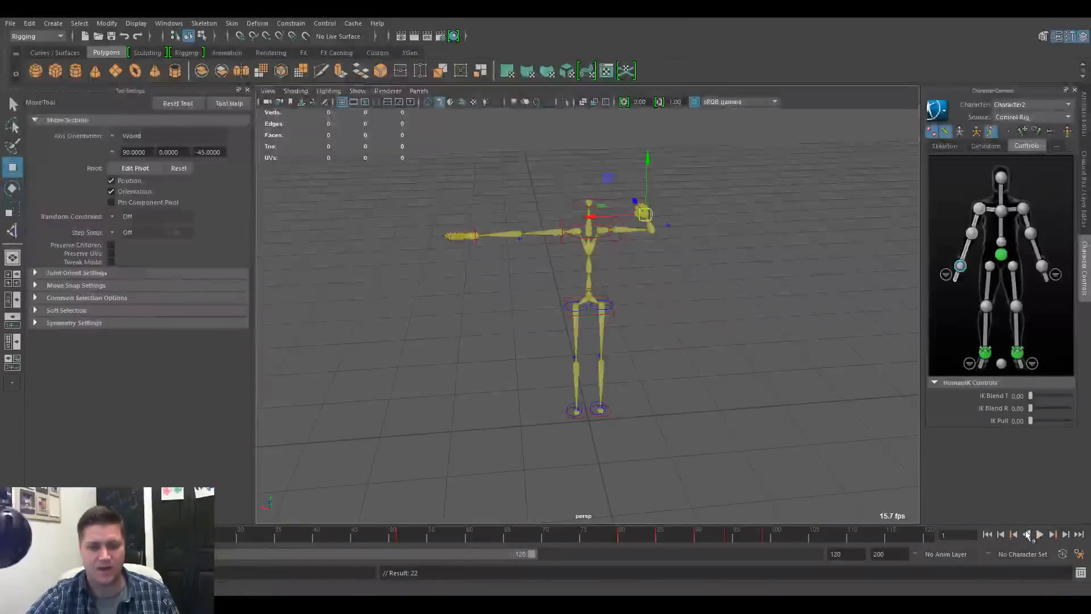
{"action": "left_click", "coordinate": [1040, 535]}
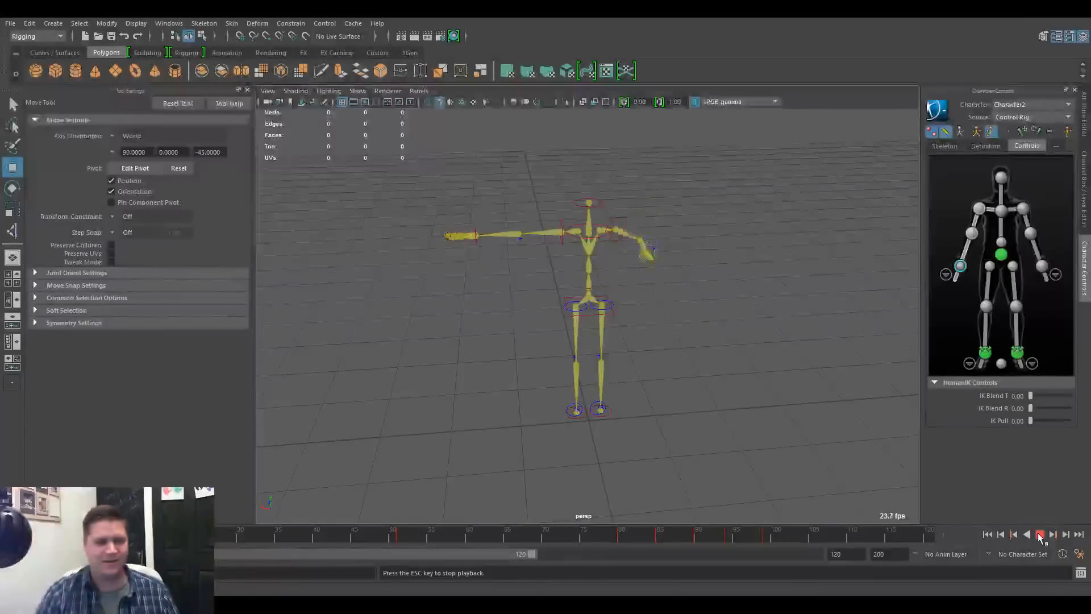
{"action": "left_click", "coordinate": [1039, 534]}
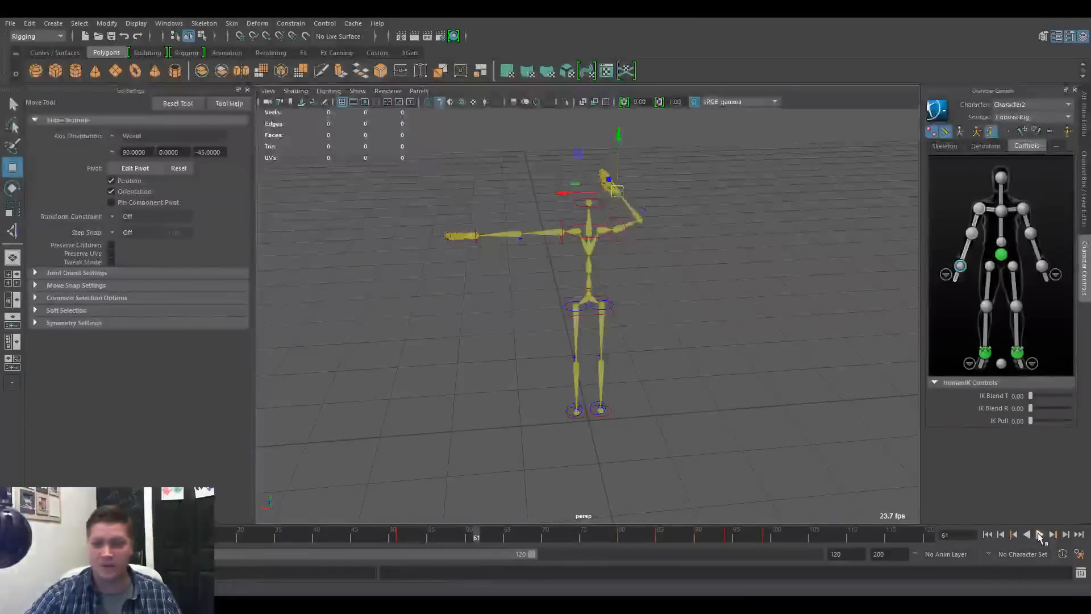